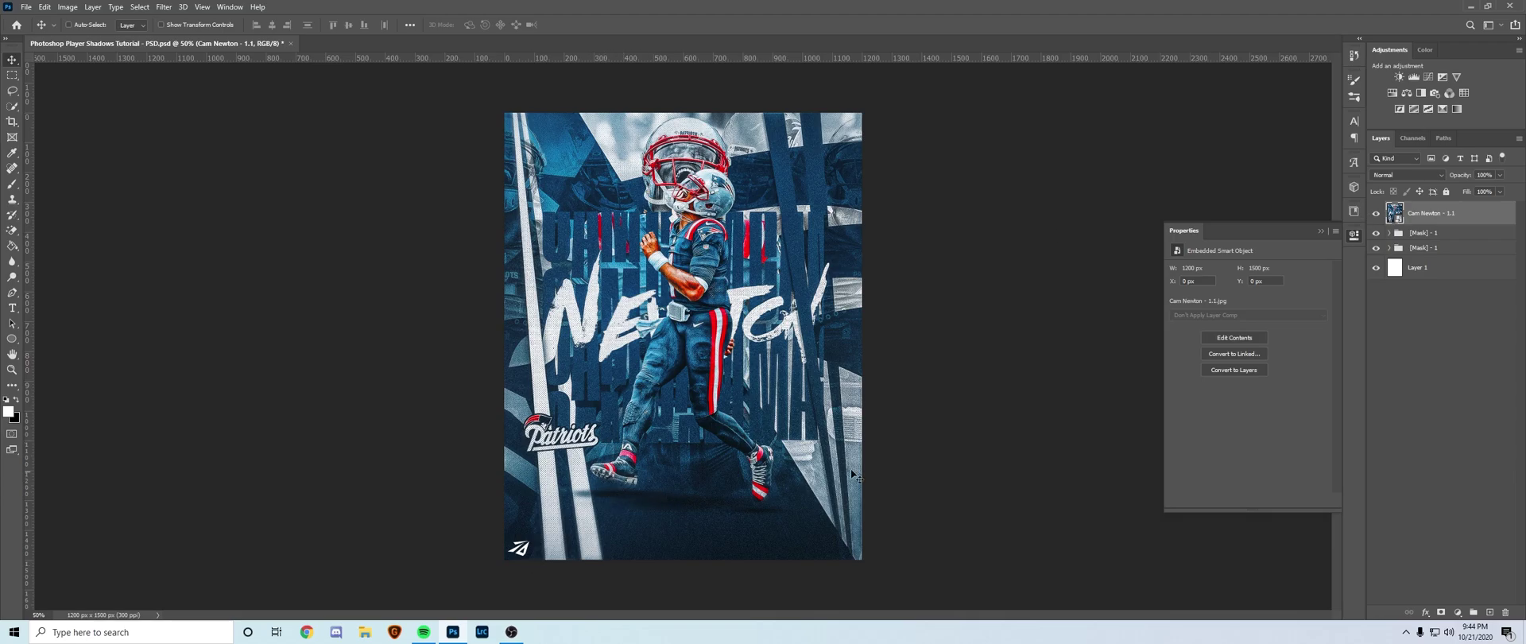
Hide the poster layer and the shadow group, delete the poster layer, and move the player's mask group above the hidden group.
left_click(1377, 214)
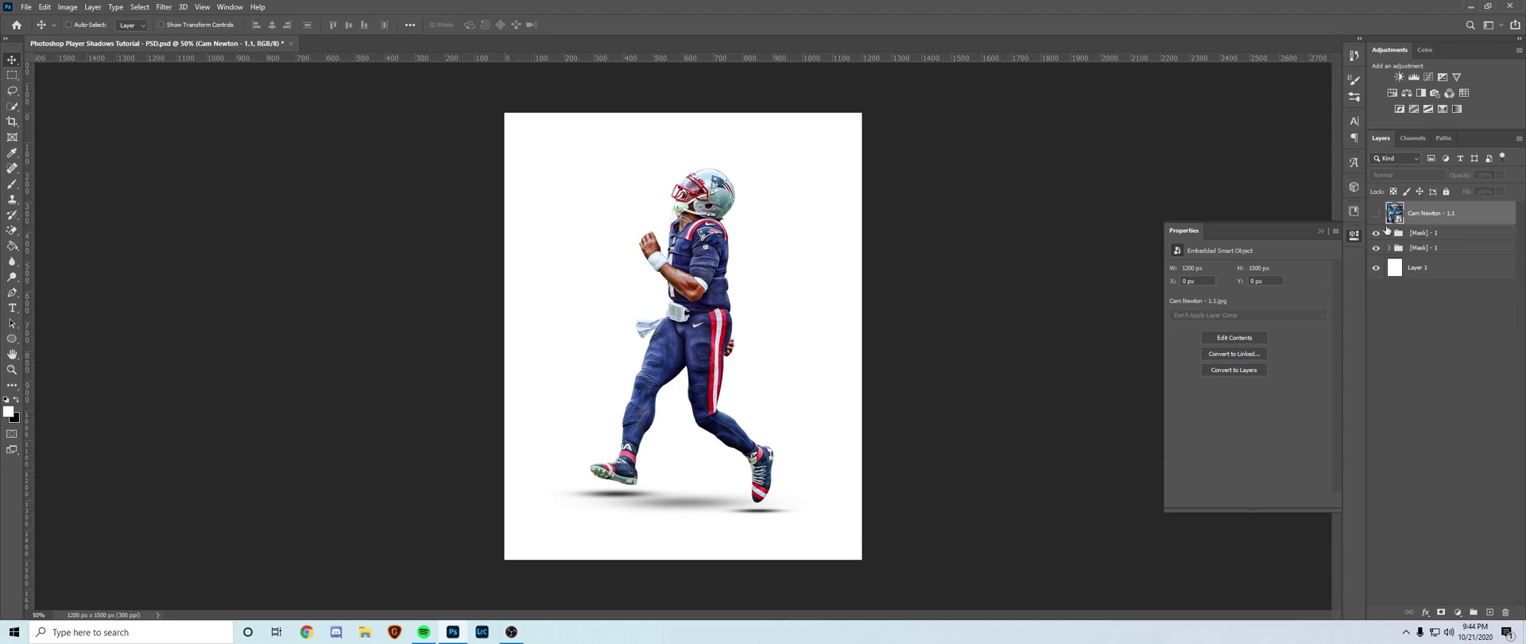
left_click(1376, 233)
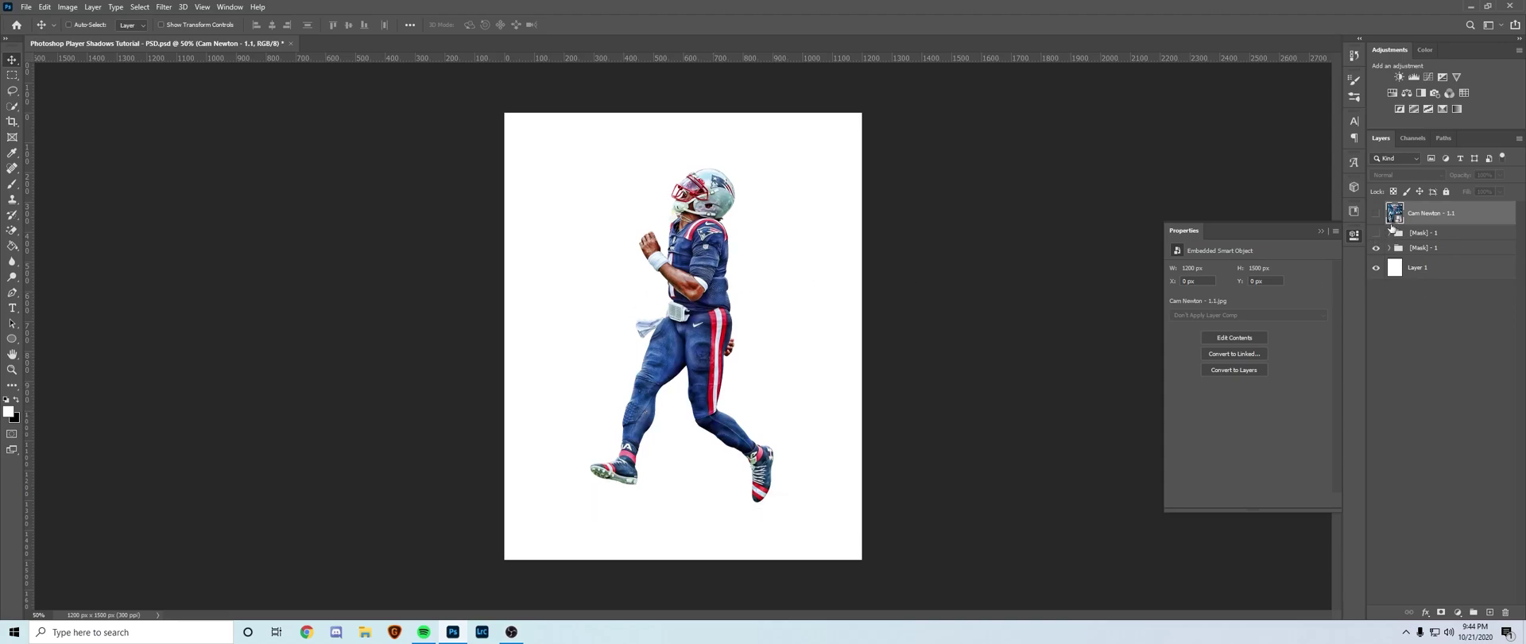
key("Delete")
left_click_drag(1428, 227, 1415, 200)
Examine the layers inside the player's mask group and its Main + Skin subgroup.
left_click(1412, 207)
left_click(1390, 208)
left_click(1398, 224)
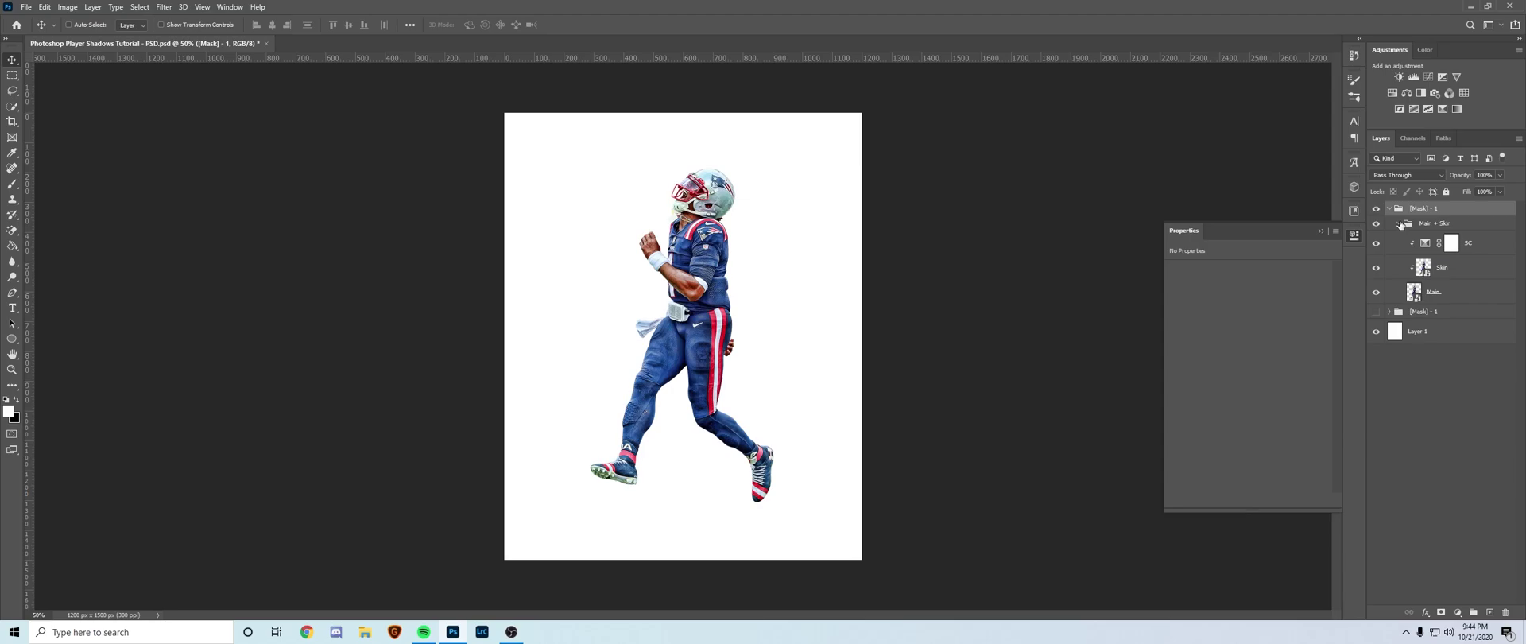
left_click(1399, 223)
left_click(1399, 223)
left_click(1397, 229)
left_click(1400, 224)
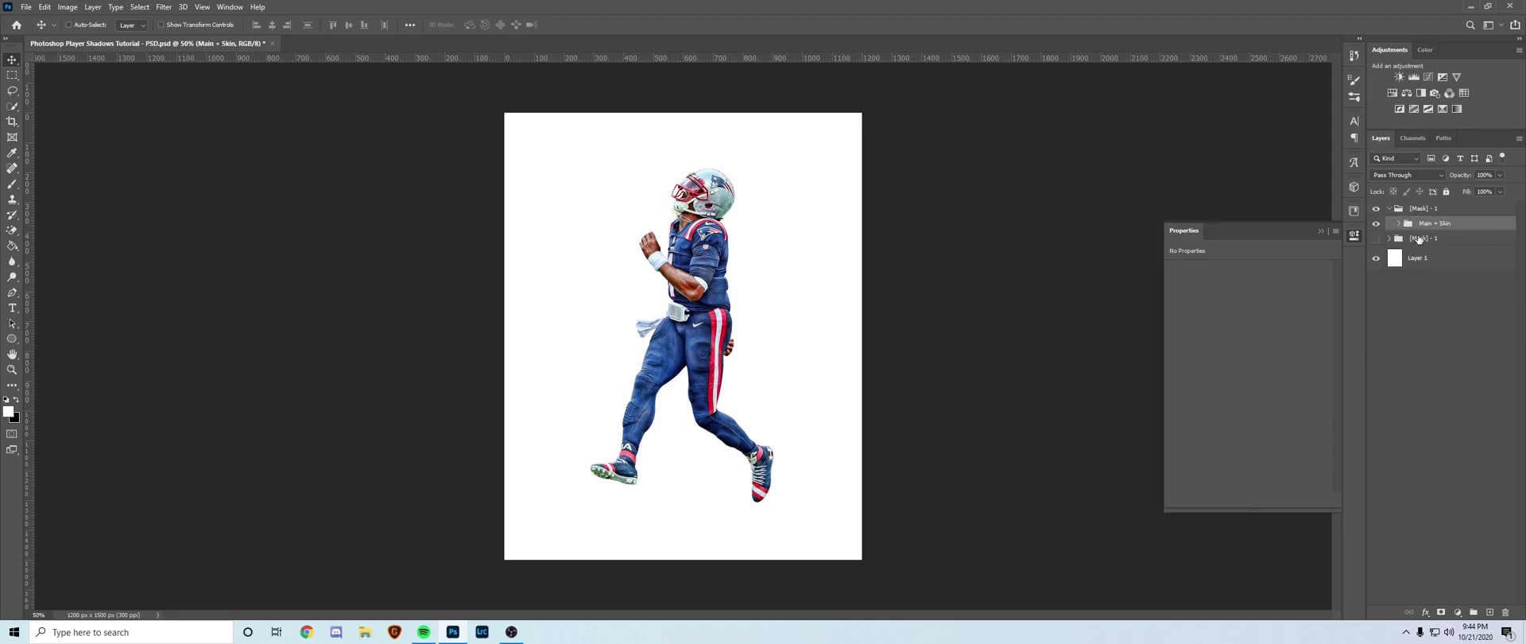
Delete the hidden old mask group and rename the background layer White.
left_click(1419, 238)
key("Delete")
double_click(1428, 243)
type("White")
key("Return")
left_click(1391, 209)
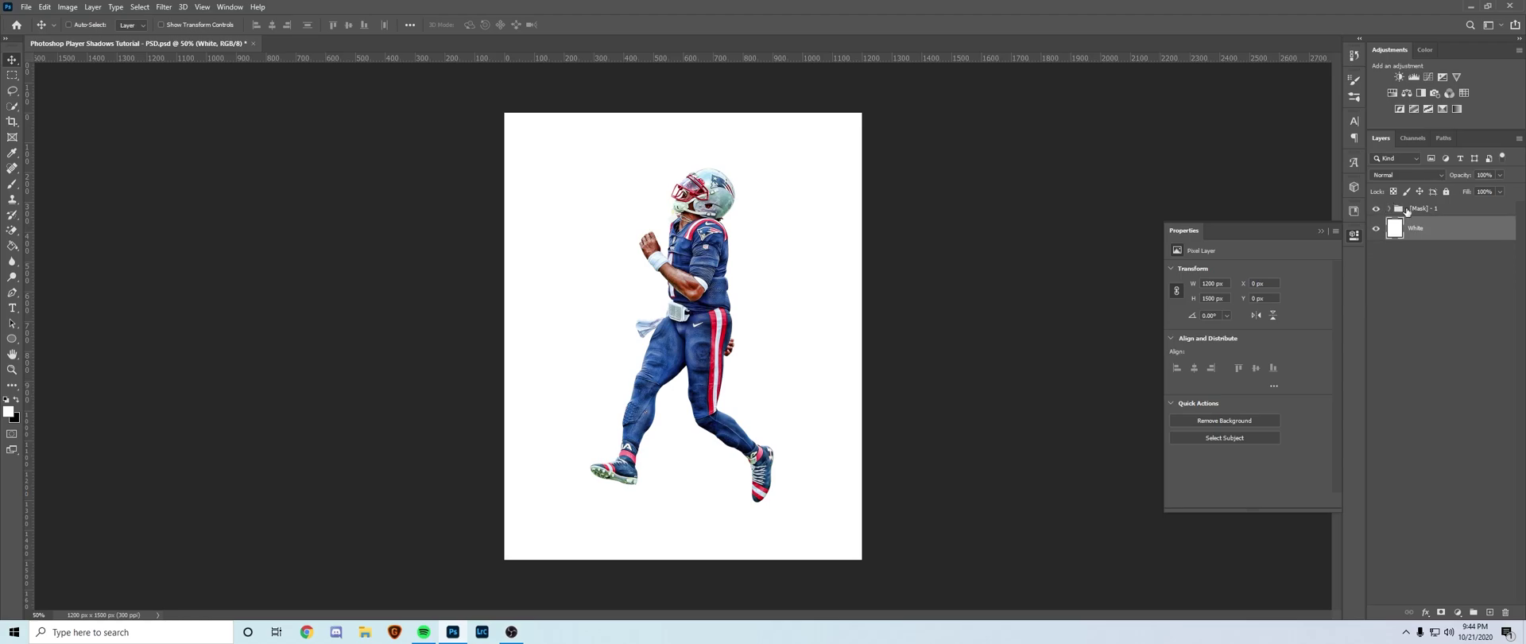
Add three new empty layers above the player's mask group.
left_click(1419, 210)
left_click(1489, 612)
left_click(1489, 612)
left_click(1489, 612)
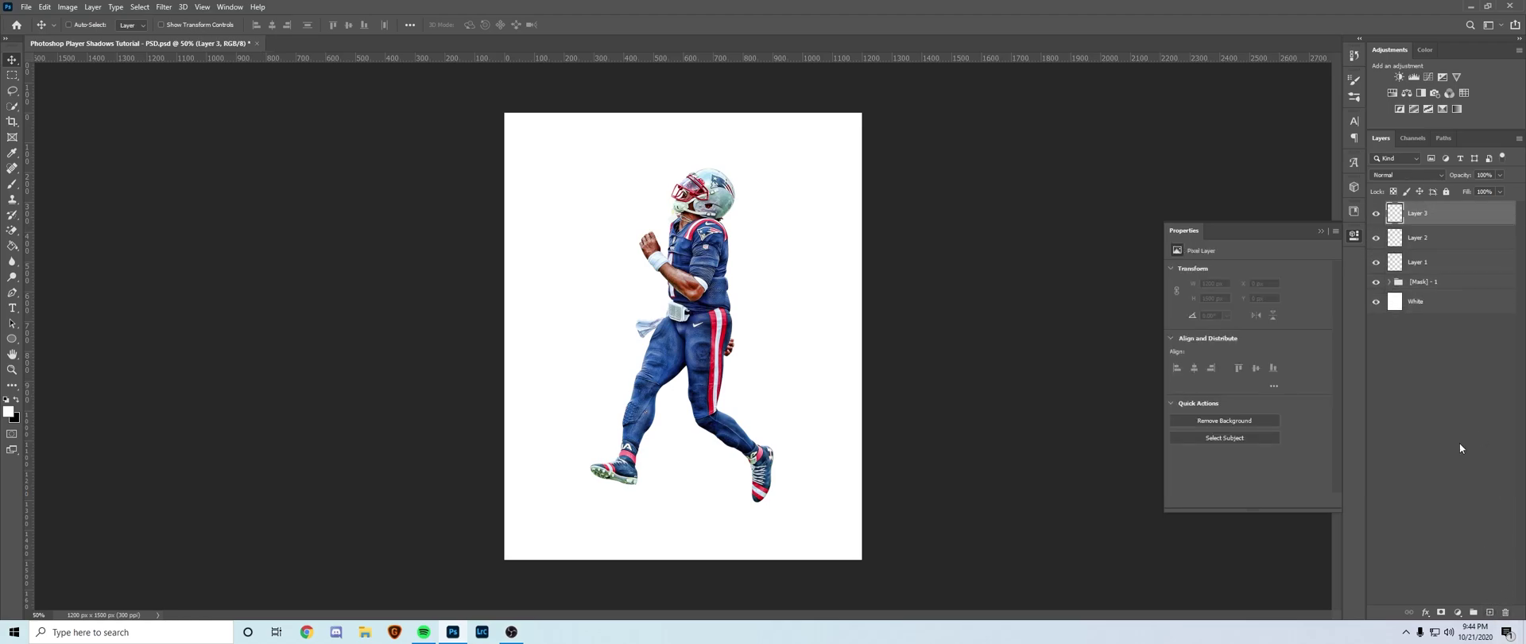
Name the three new layers L. Foot, R. Foot and Base, from uppermost to lowest.
double_click(1419, 214)
key("Return")
double_click(1420, 238)
type("R. Foot")
key("Return")
double_click(1429, 261)
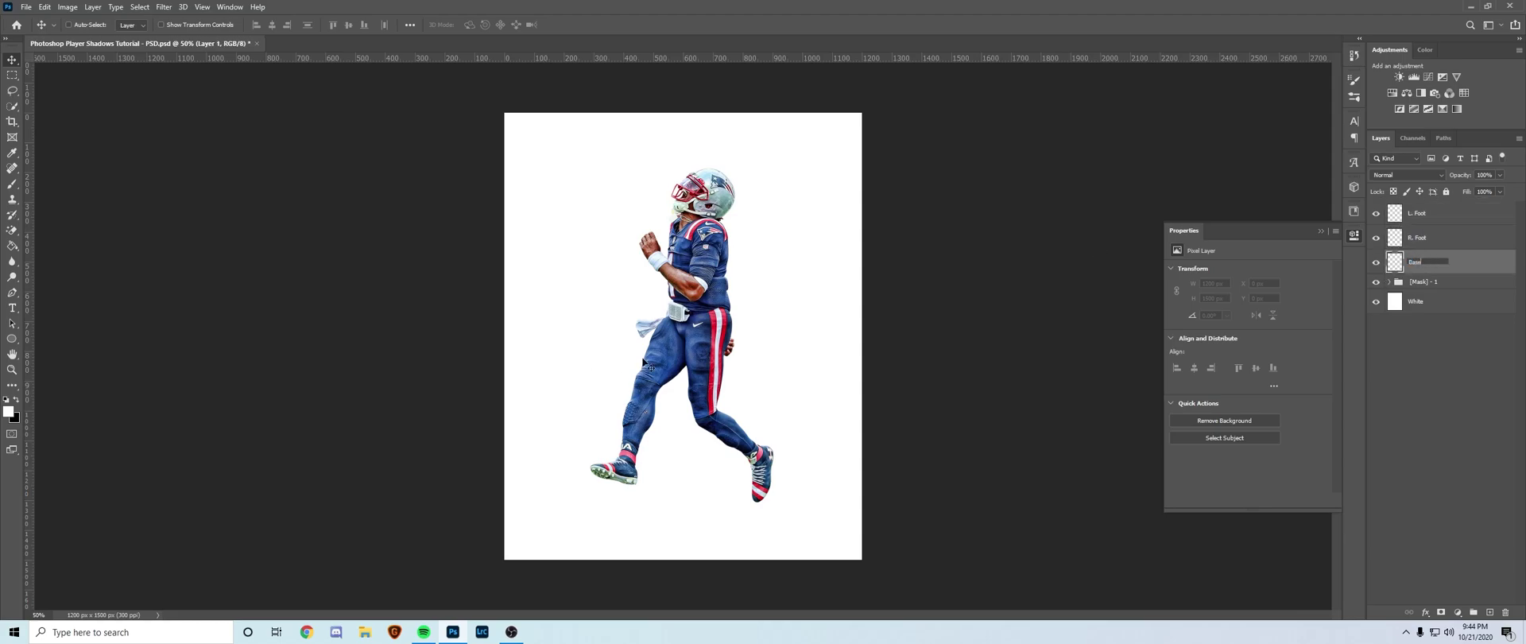
type("Base")
key("Return")
Group the three foot and base layers as Shadow and place the group beneath the player's mask group.
left_click(1417, 213)
left_click(1419, 262, "shift")
key("ctrl+g")
double_click(1422, 208)
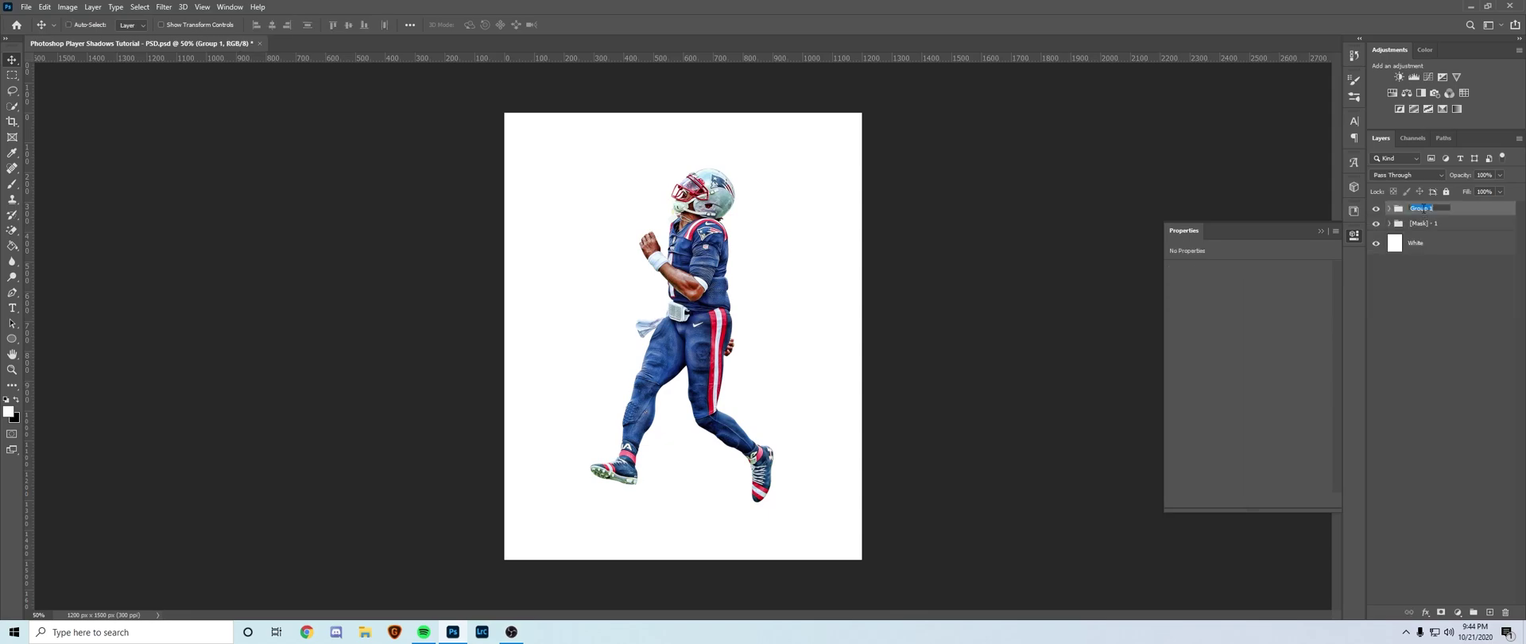
type("Shadow")
key("Return")
left_click_drag(1423, 211, 1412, 237)
With the L. Foot layer selected, set up a soft round brush at 100% opacity with black as the foreground colour.
left_click(1390, 223)
left_click(1449, 239)
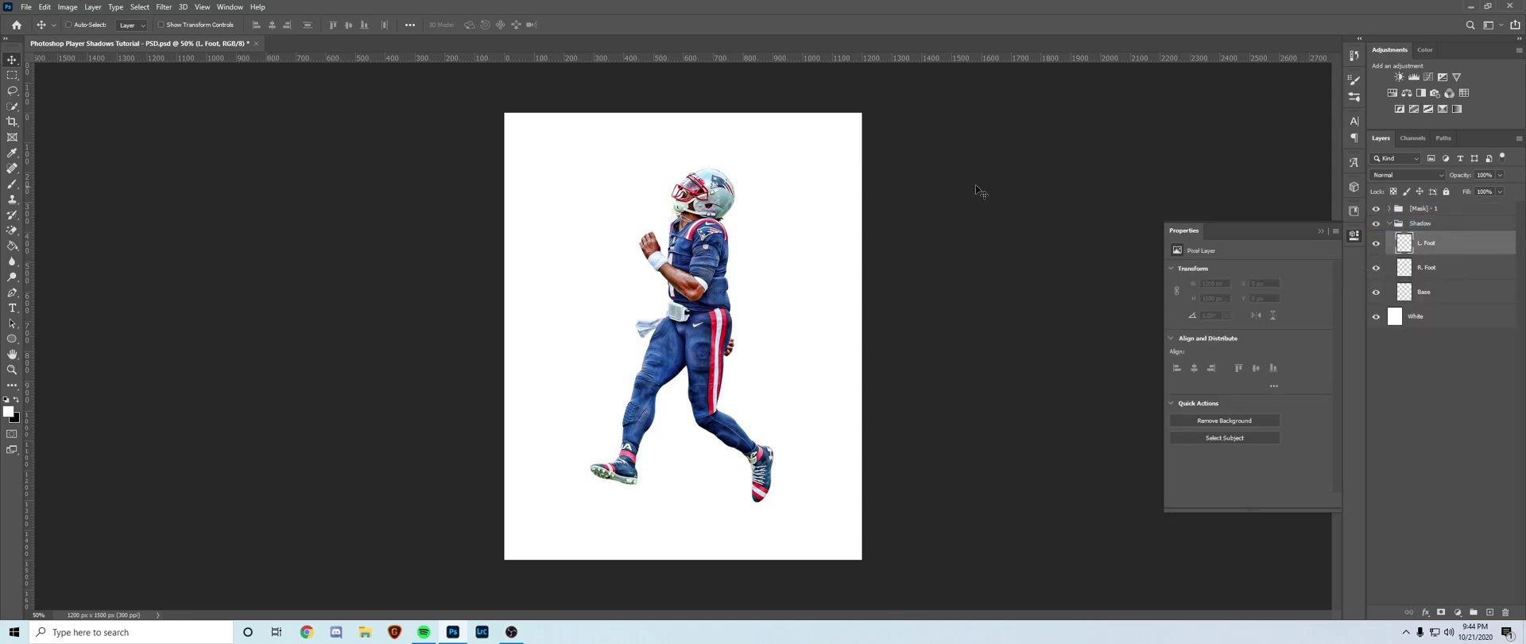
key("b")
left_click(73, 25)
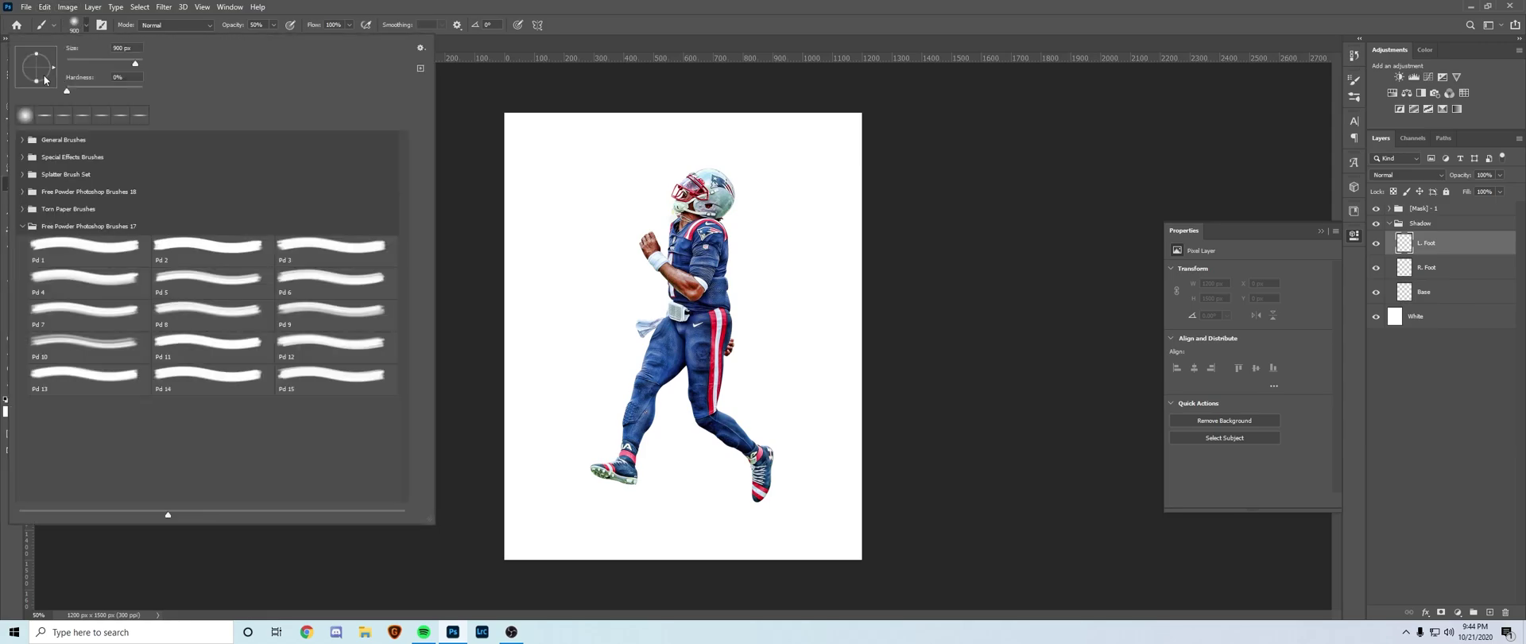
left_click(23, 140)
left_click(72, 166)
left_click(22, 140)
left_click(83, 27)
key("0")
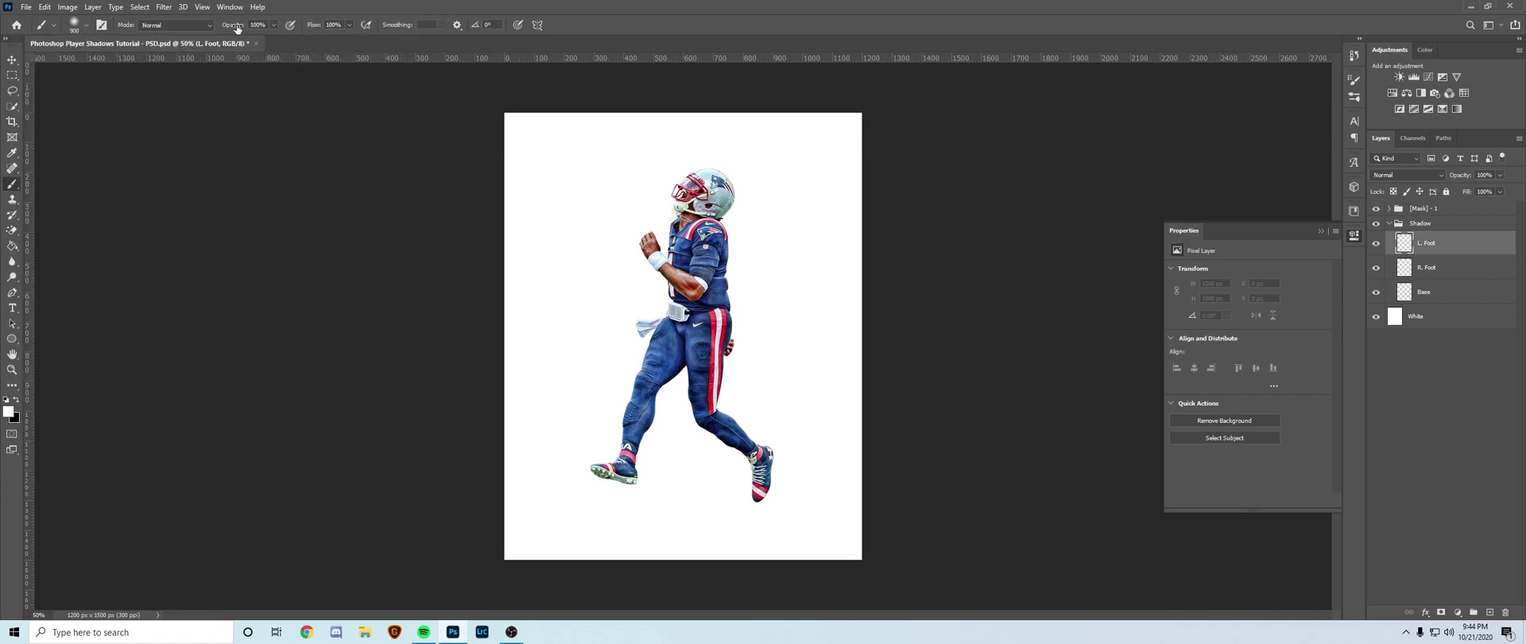
key("x")
Flatten the brush tip to 5% roundness in the brush settings.
left_click(1321, 231)
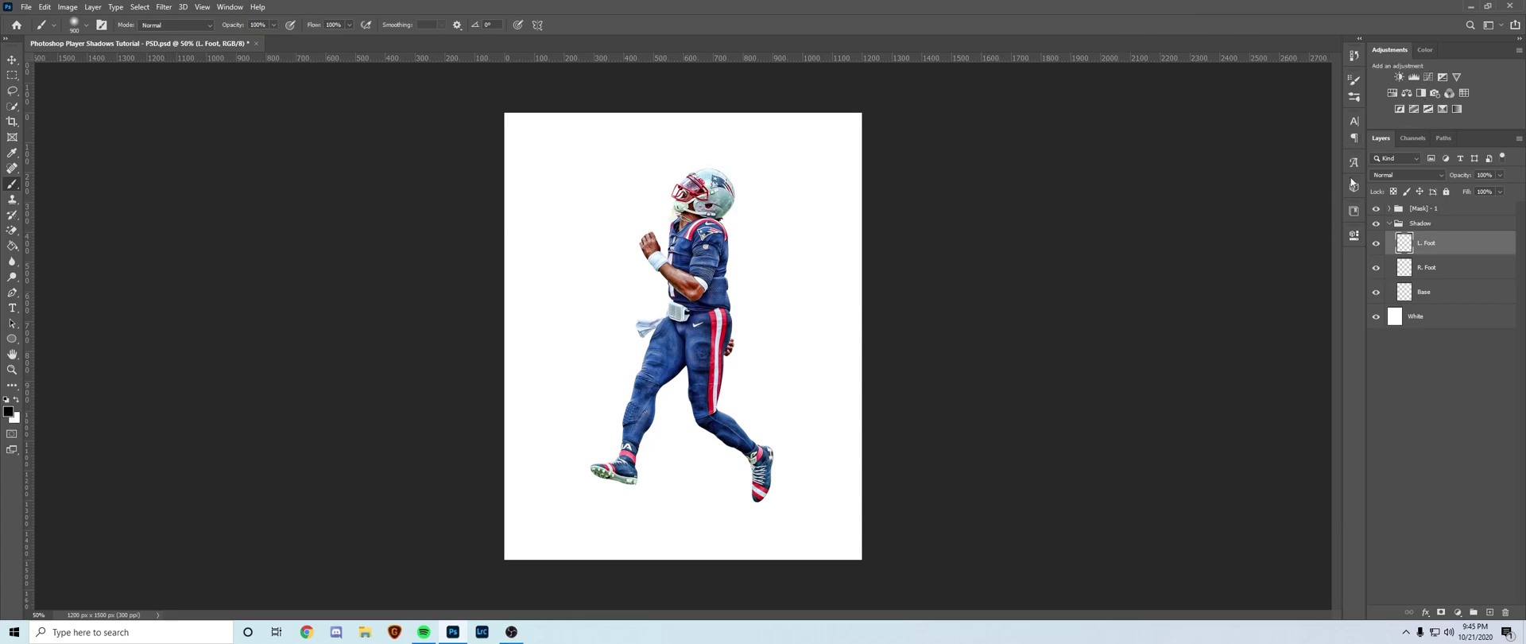
left_click(1354, 83)
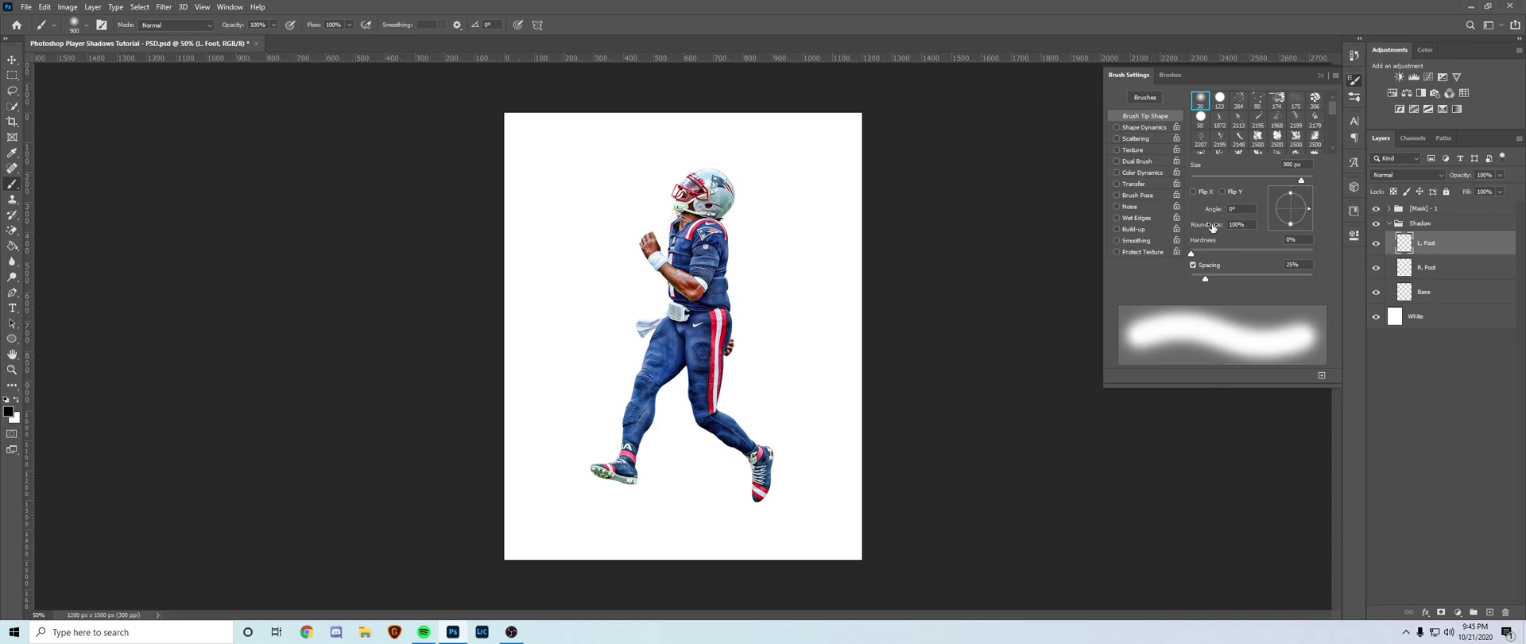
left_click_drag(1212, 228, 1170, 234)
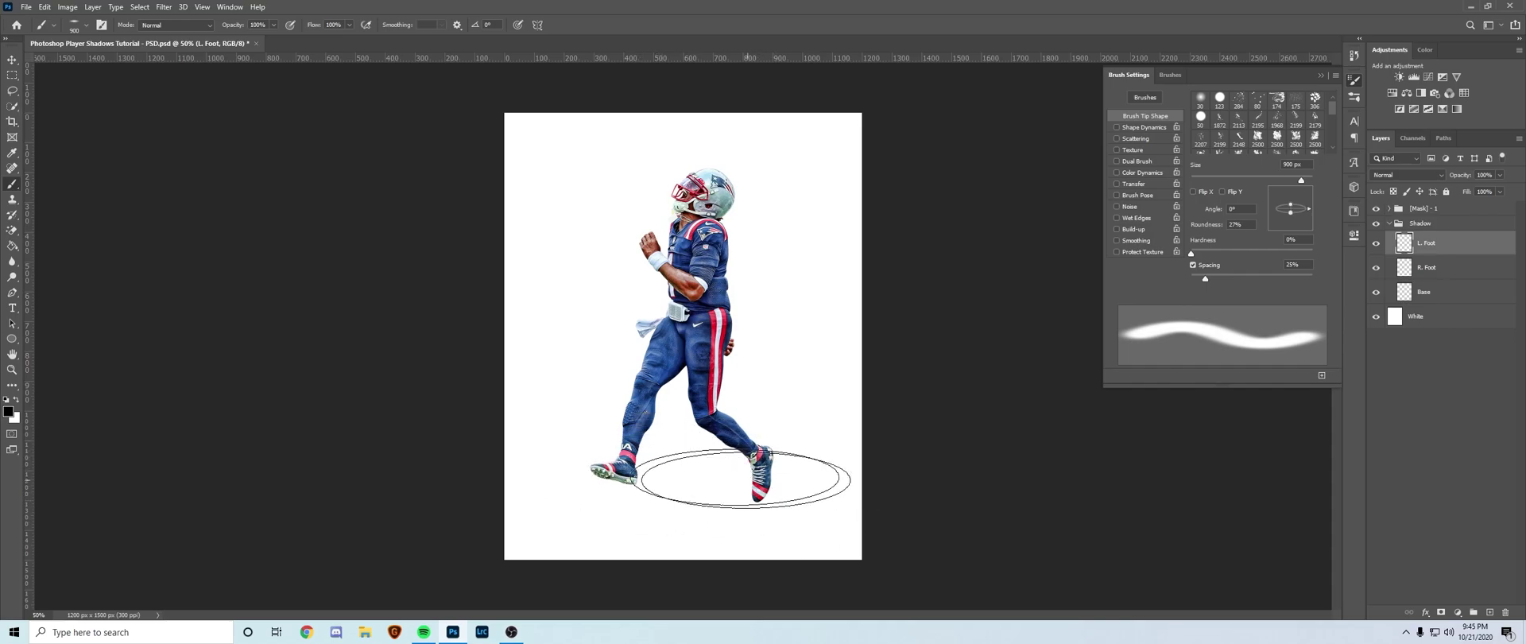
left_click_drag(1208, 231, 1199, 235)
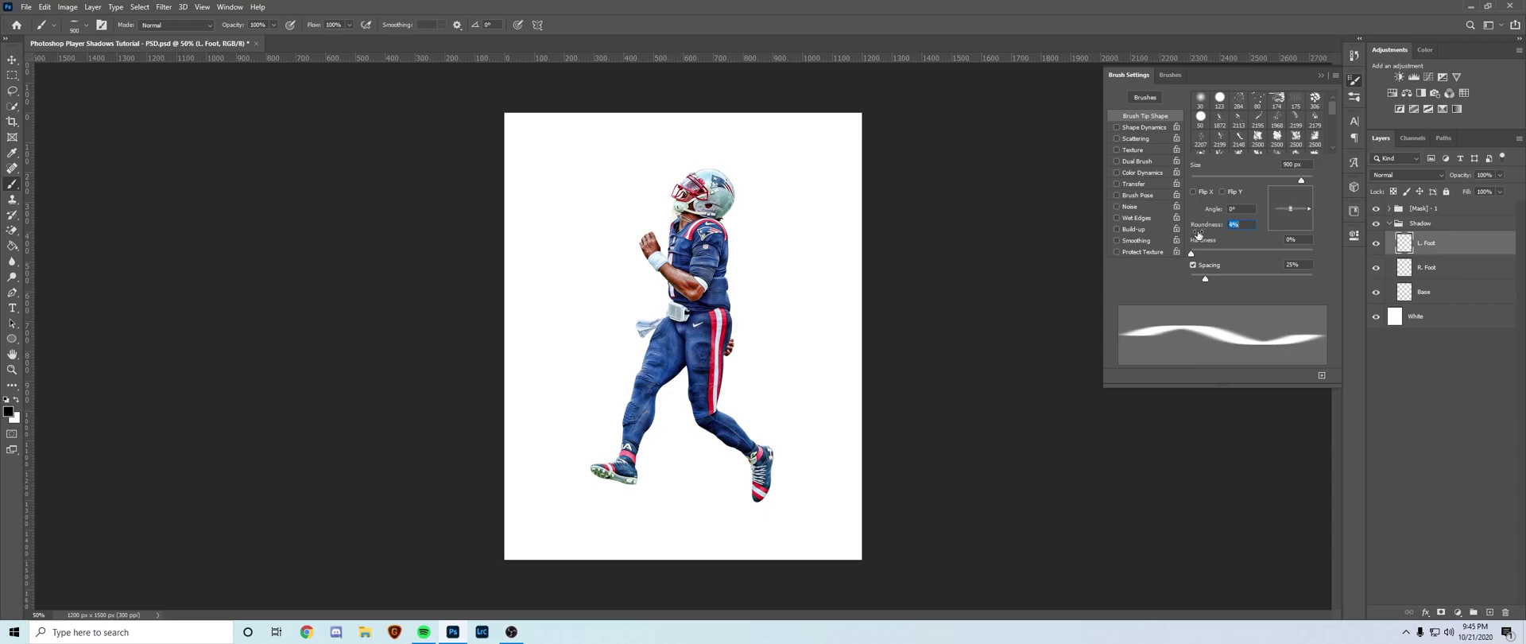
Paint a thin black shadow under the downward-pointing shoe on the R. Foot layer with the brush reduced to 175 px.
left_click(1437, 262)
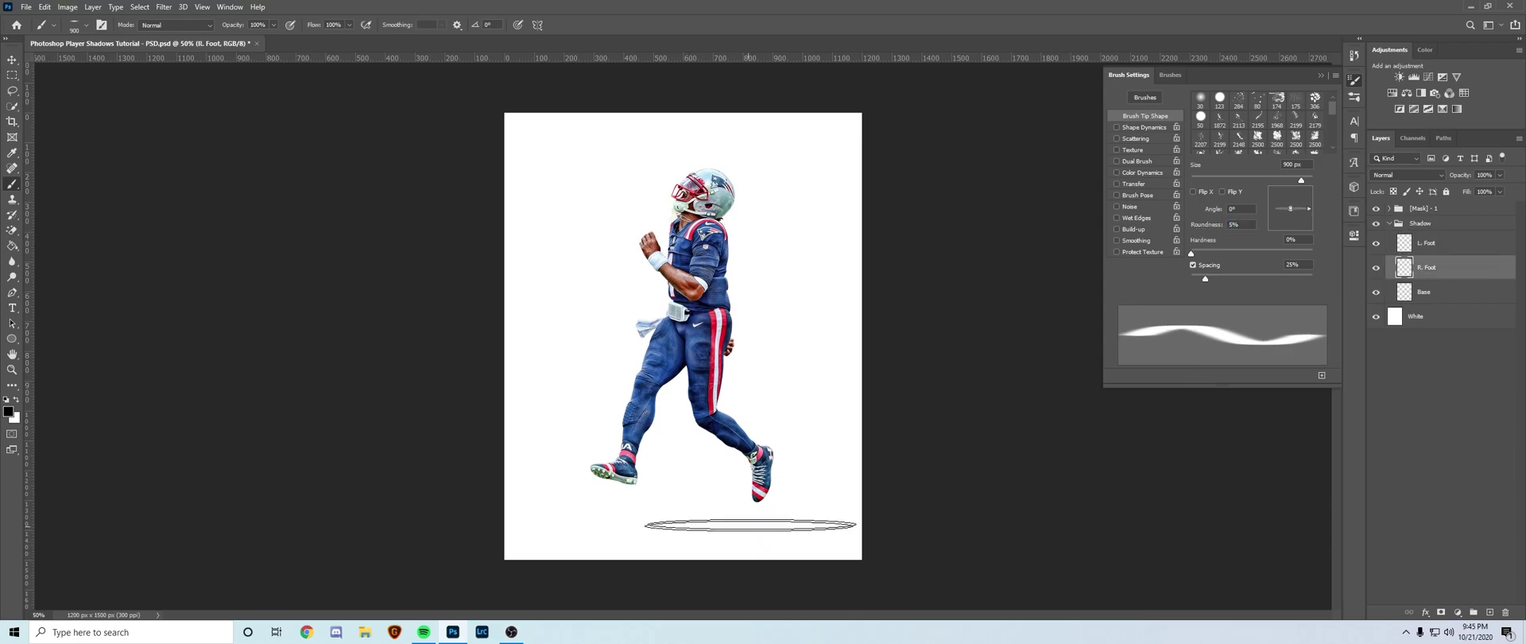
key("z")
mouse_move(782, 514)
left_mouse_down()
mouse_move(827, 509)
mouse_move(725, 518)
mouse_move(712, 504)
left_mouse_up()
key("b")
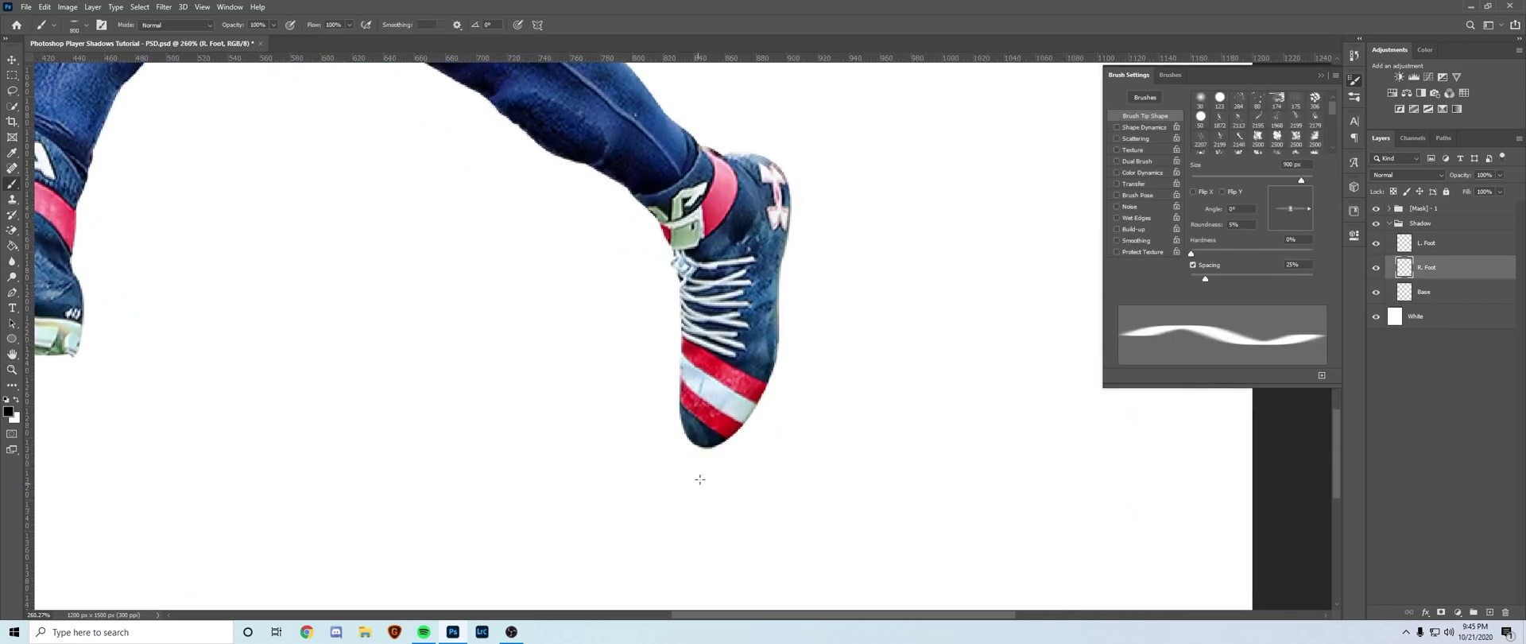
key("bracketleft")
key("bracketleft")
key("bracketleft")
key("bracketleft")
key("bracketleft")
key("bracketleft")
key("bracketleft")
key("bracketleft")
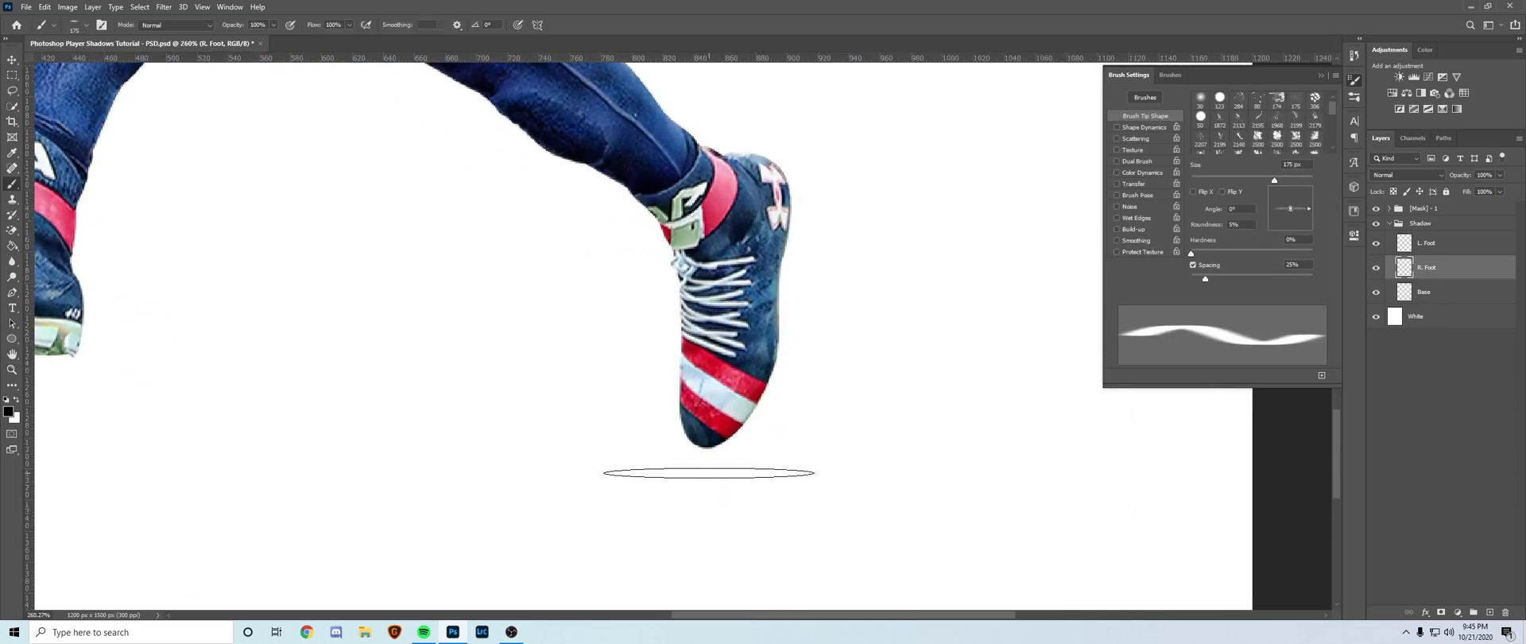
left_click_drag(712, 469, 793, 471)
key("z")
left_click_drag(799, 395, 691, 388)
left_click(691, 388)
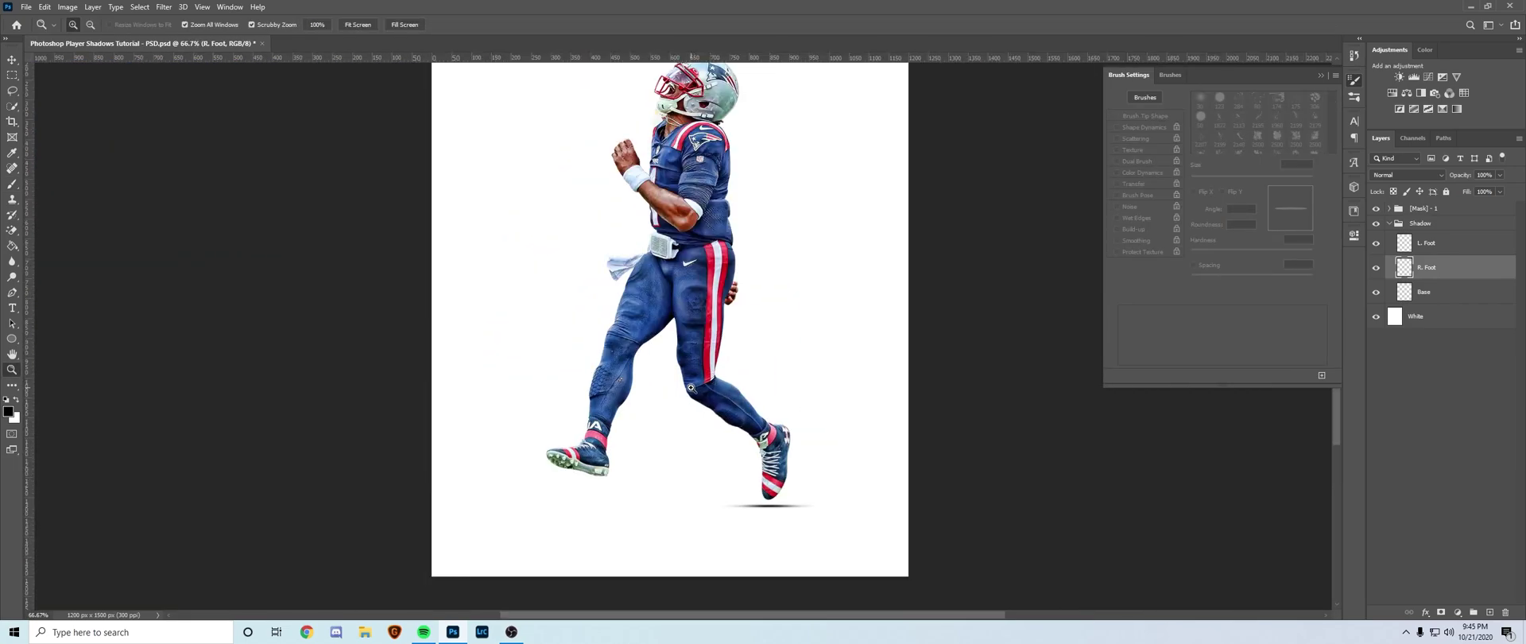
Paint a shadow under the raised foot on the L. Foot layer with a 250 px brush at 8% roundness and shift it slightly down.
left_click(1443, 244)
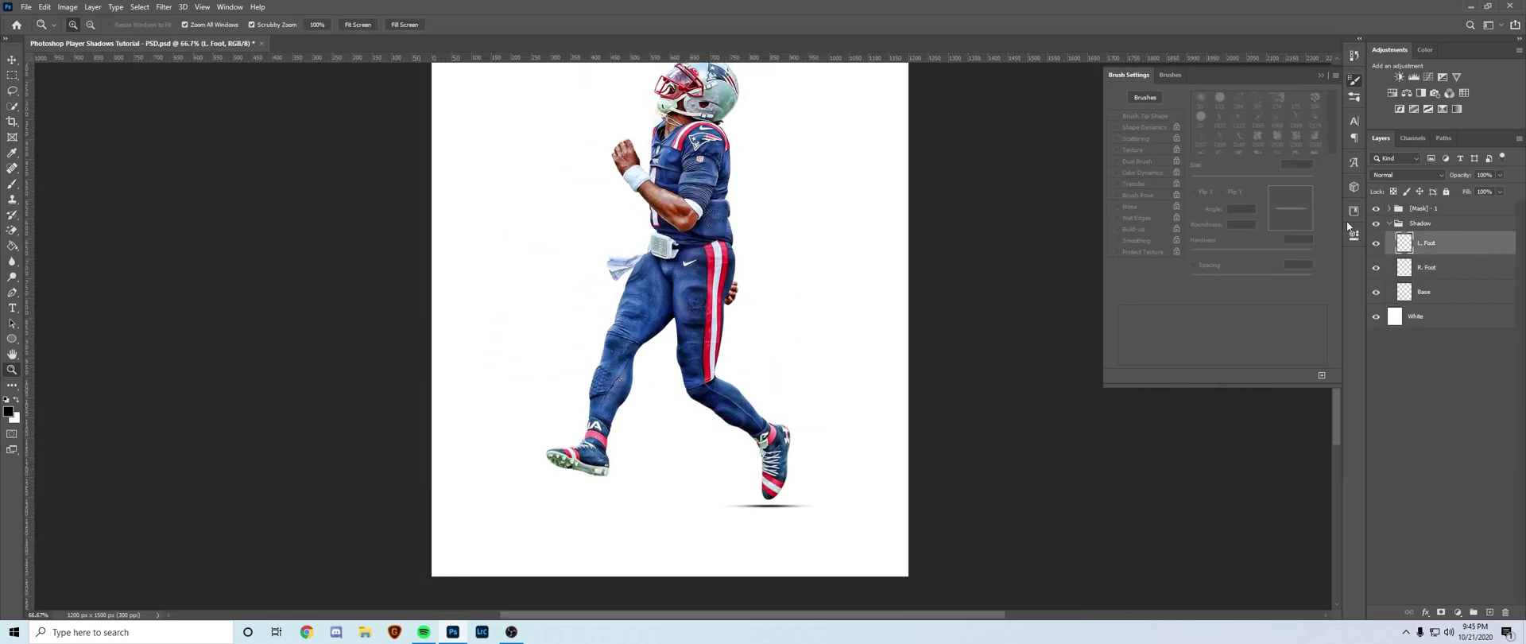
key("b")
left_click_drag(1203, 226, 1206, 226)
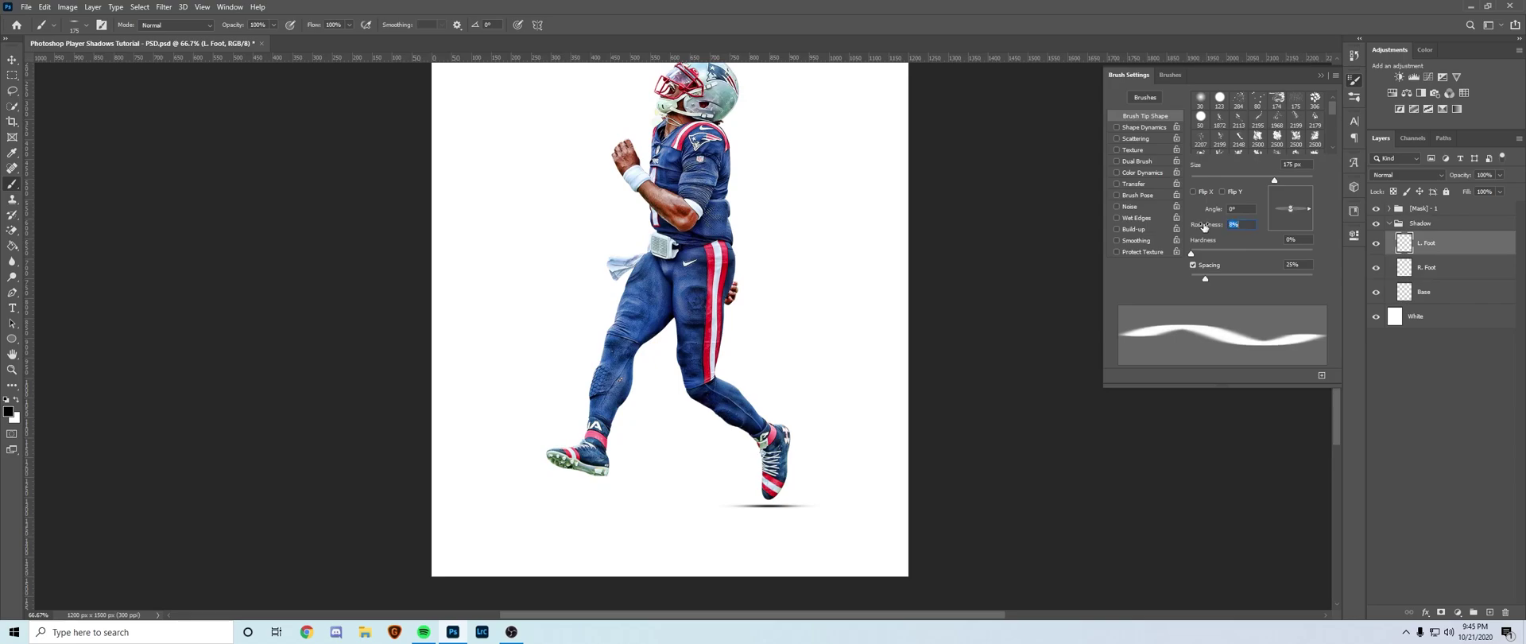
key("bracketright")
key("bracketright")
left_click(580, 498)
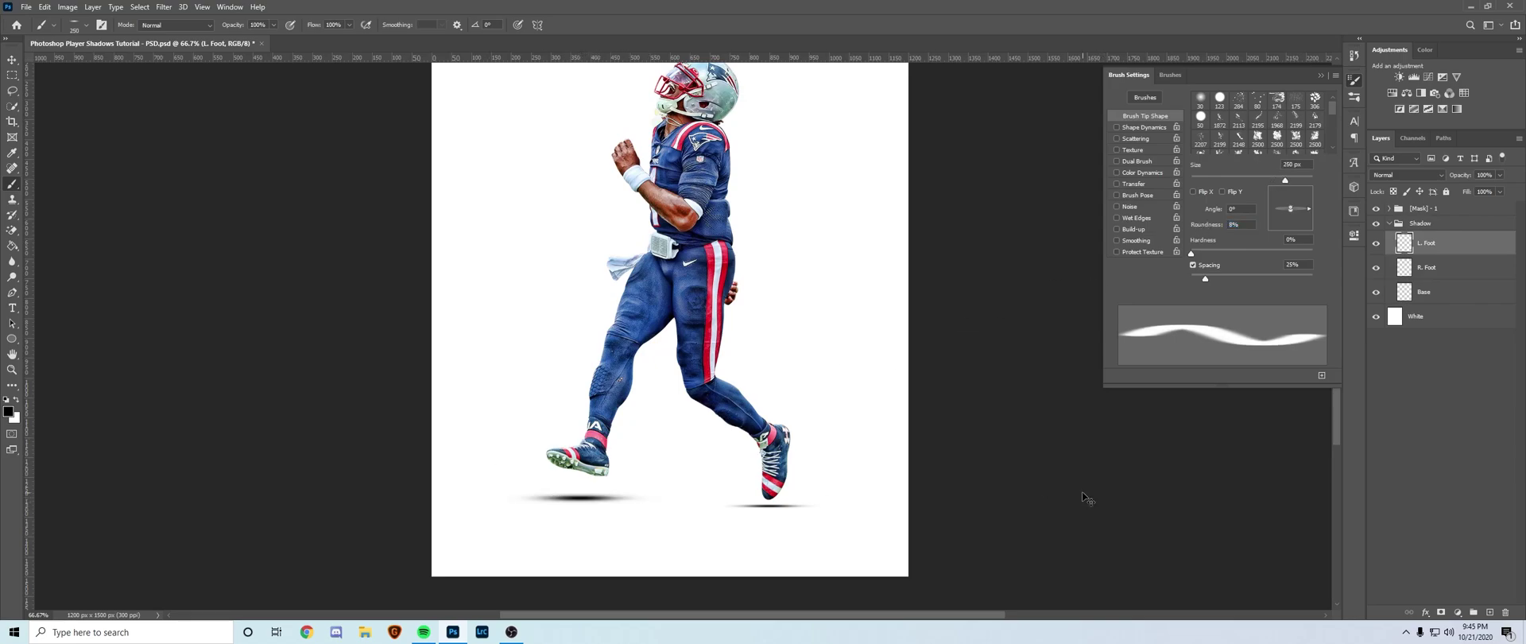
key("ctrl+t")
key("Return")
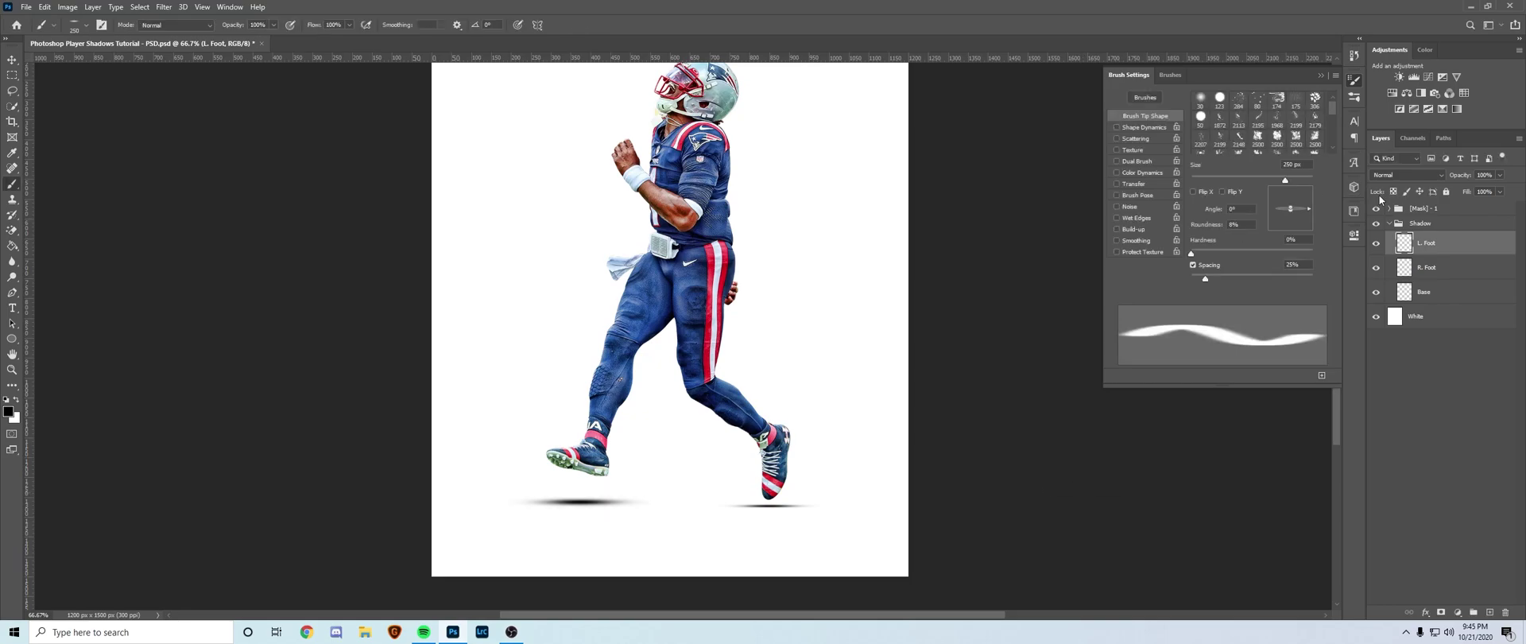
Lower the fill of the L. Foot layer and set the R. Foot layer's fill to 80%.
left_click(1500, 192)
left_click(1489, 206)
left_click(1448, 279)
left_click(1499, 192)
left_click(1495, 207)
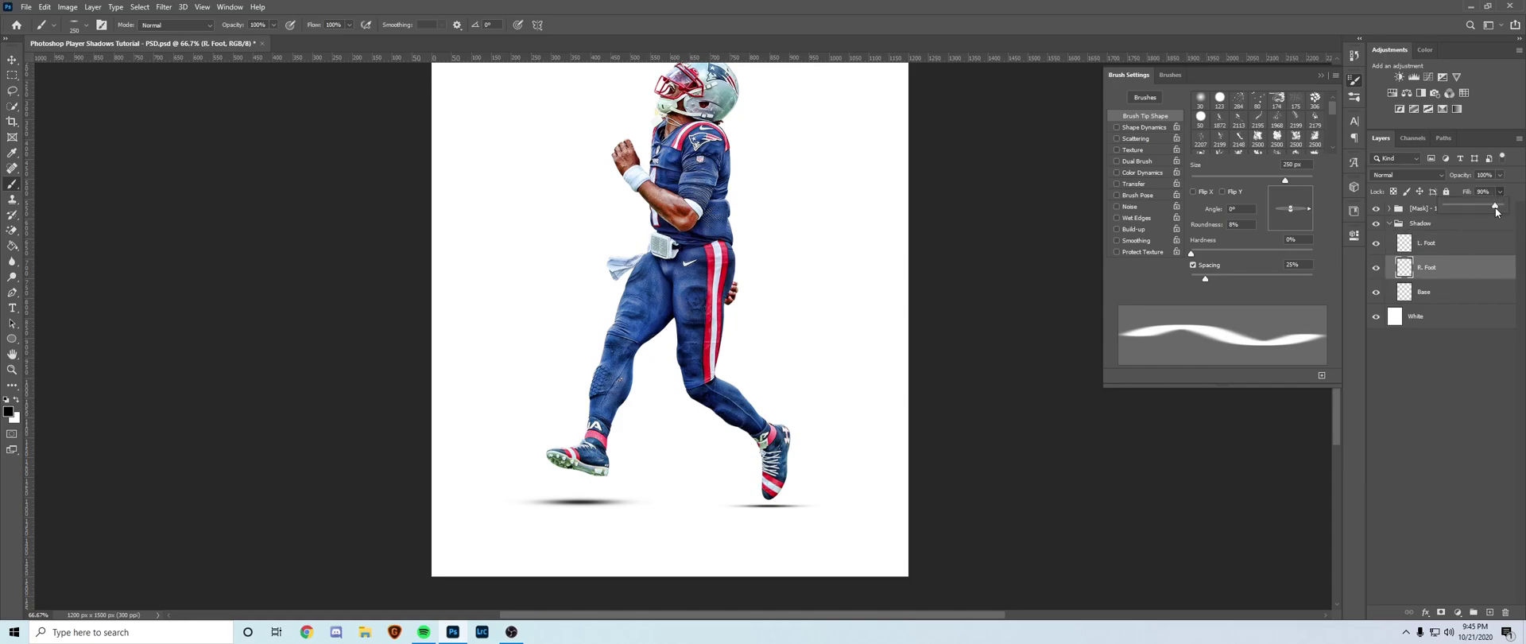
Paint a wide shadow between both feet on the Base layer with a 600 px brush at 3% roundness.
left_click(1436, 296)
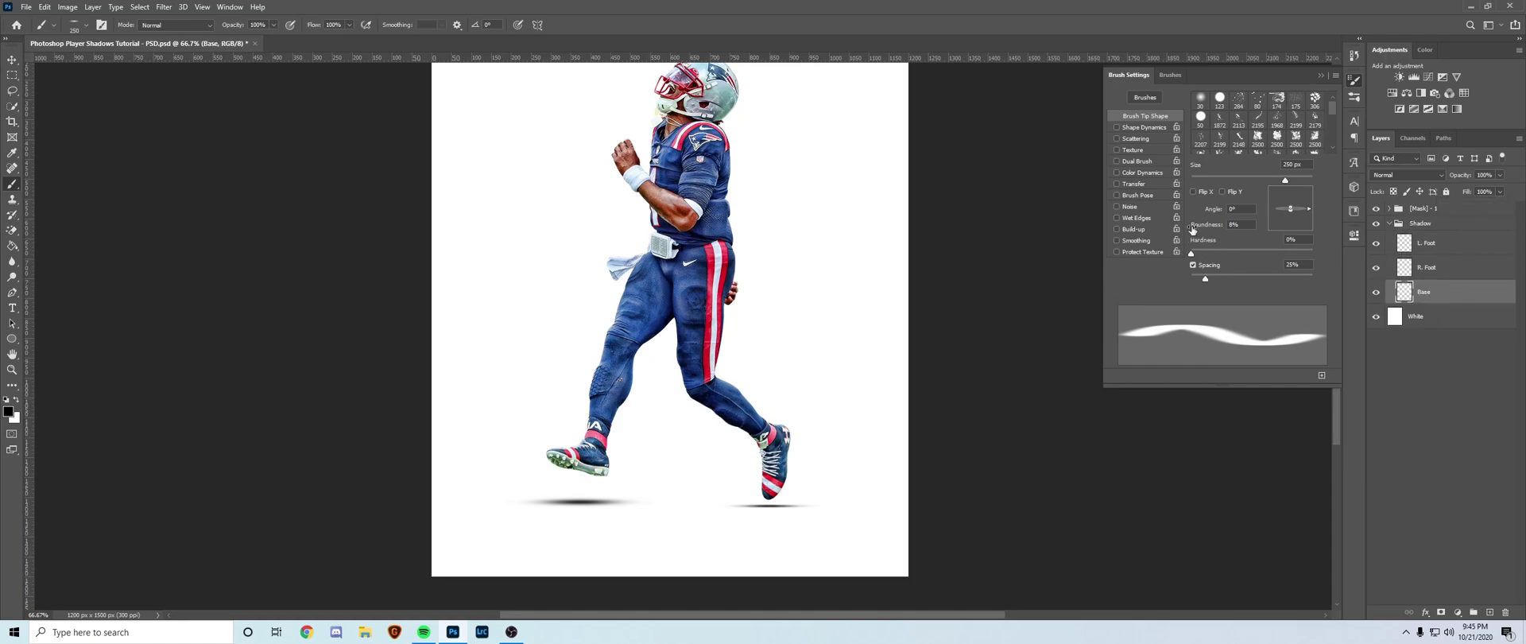
left_click_drag(1202, 230, 1199, 233)
key("bracketright")
key("bracketright")
key("bracketright")
key("bracketright")
key("bracketright")
key("bracketright")
key("bracketright")
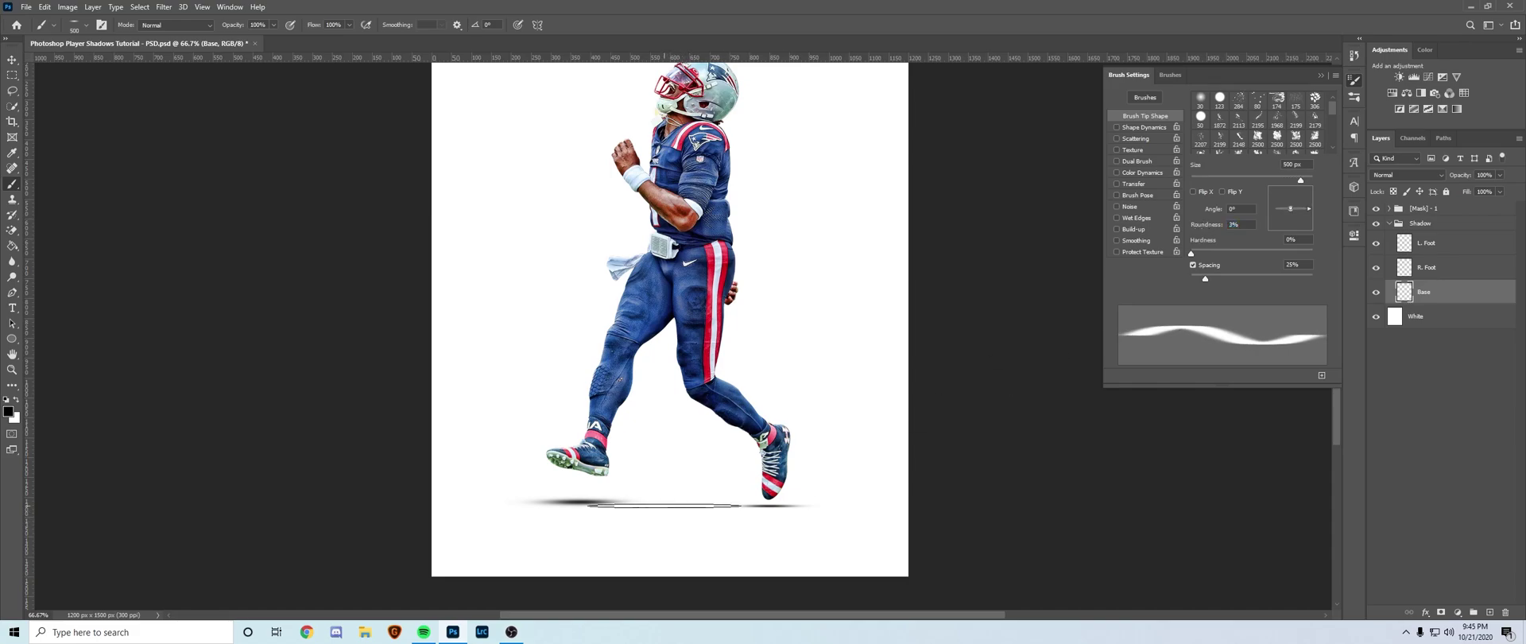
left_click(666, 507)
Stretch the Base shadow vertically to about 217% and nudge it to the right.
key("ctrl+t")
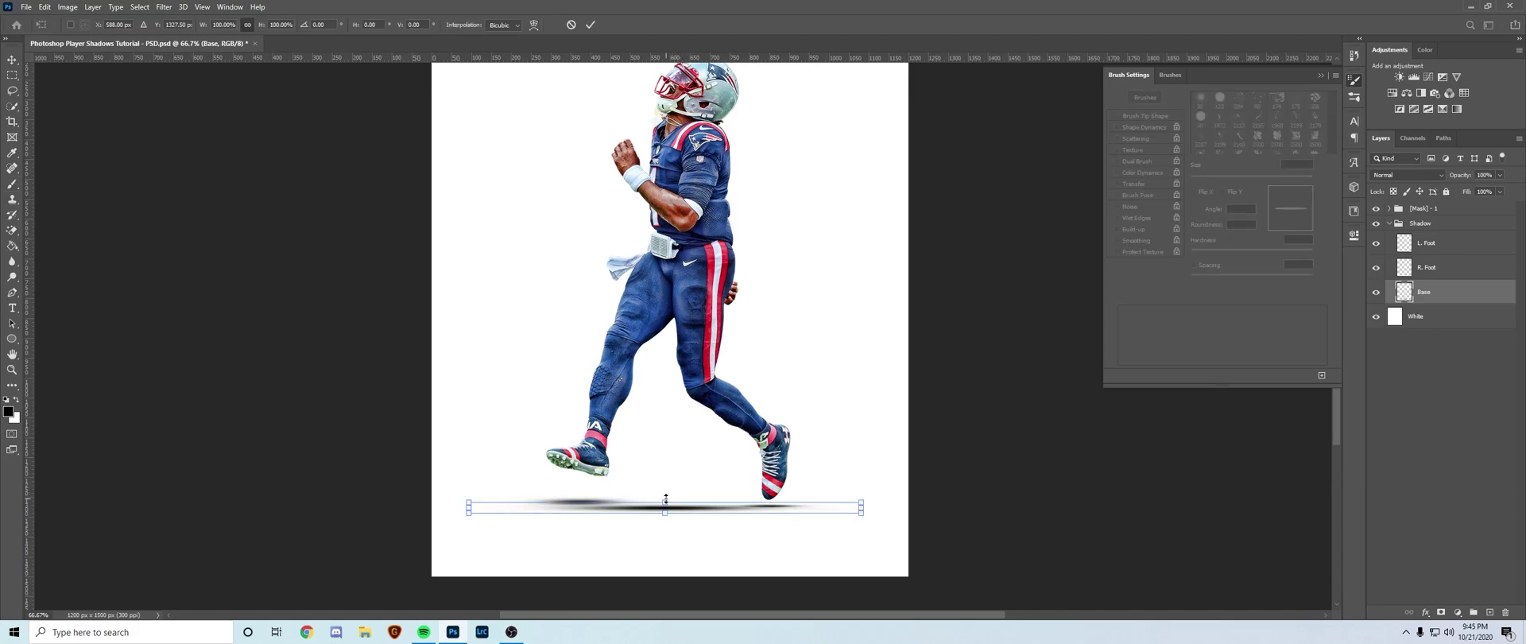
left_click_drag(666, 503, 667, 492)
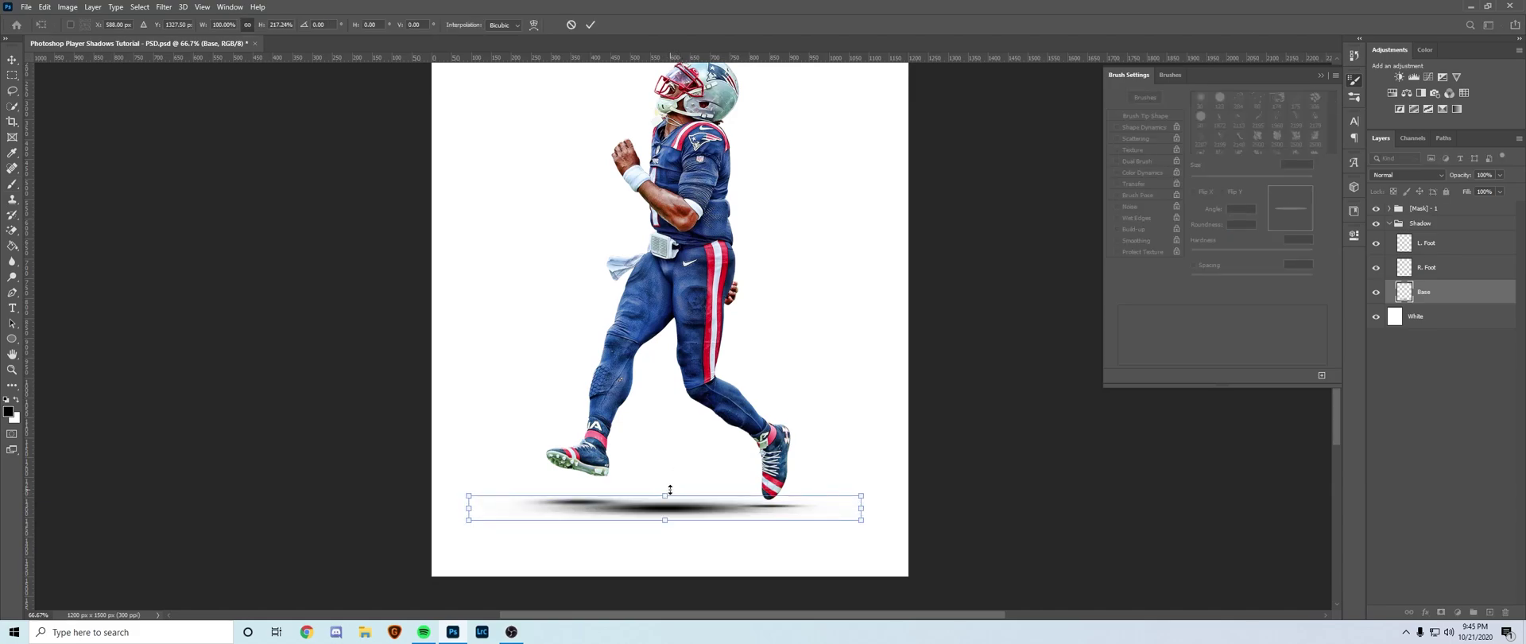
key("Right")
key("Right")
key("Right")
key("Right")
key("Right")
key("Right")
key("Right")
key("Right")
key("Right")
key("Right")
key("Return")
Set the Base layer's fill to 32% and move its shadow slightly lower beneath the feet.
left_click(1499, 192)
left_click_drag(1461, 207, 1463, 206)
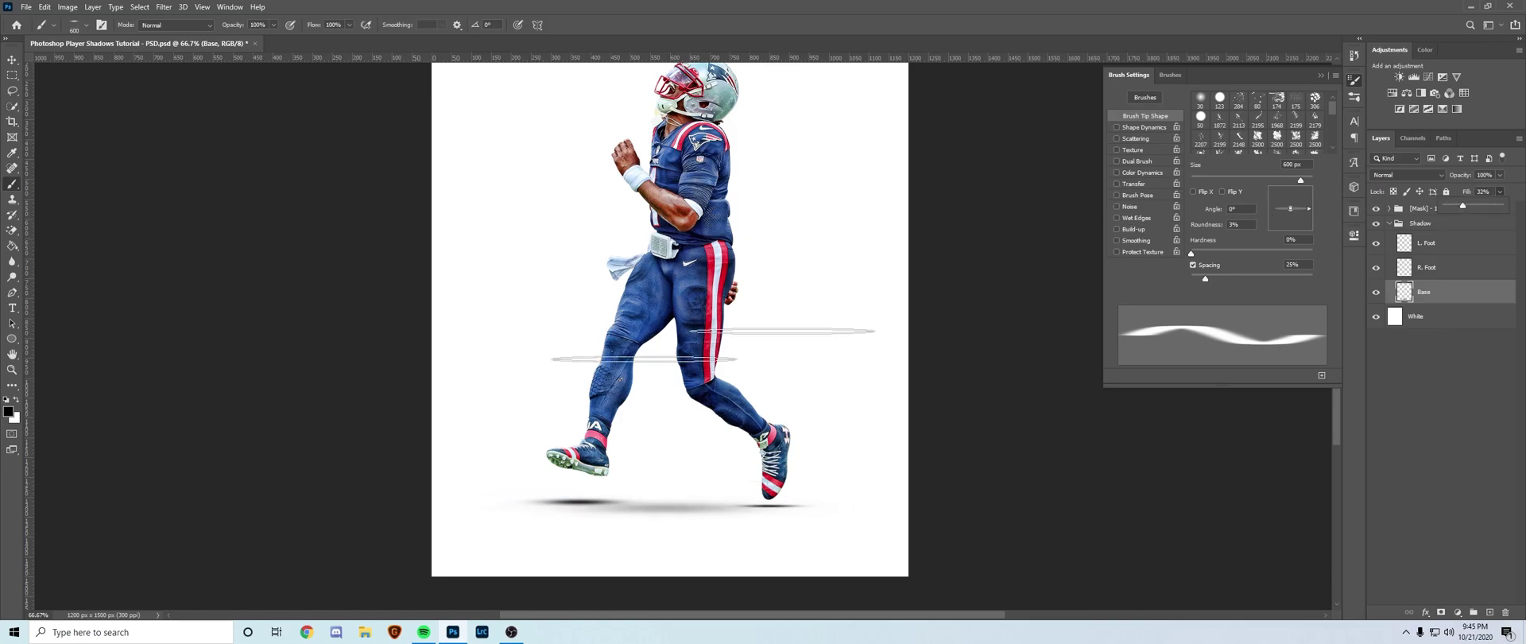
key("z")
left_click_drag(508, 382, 387, 398)
left_click(719, 494)
scroll(720, 494, "up", 5)
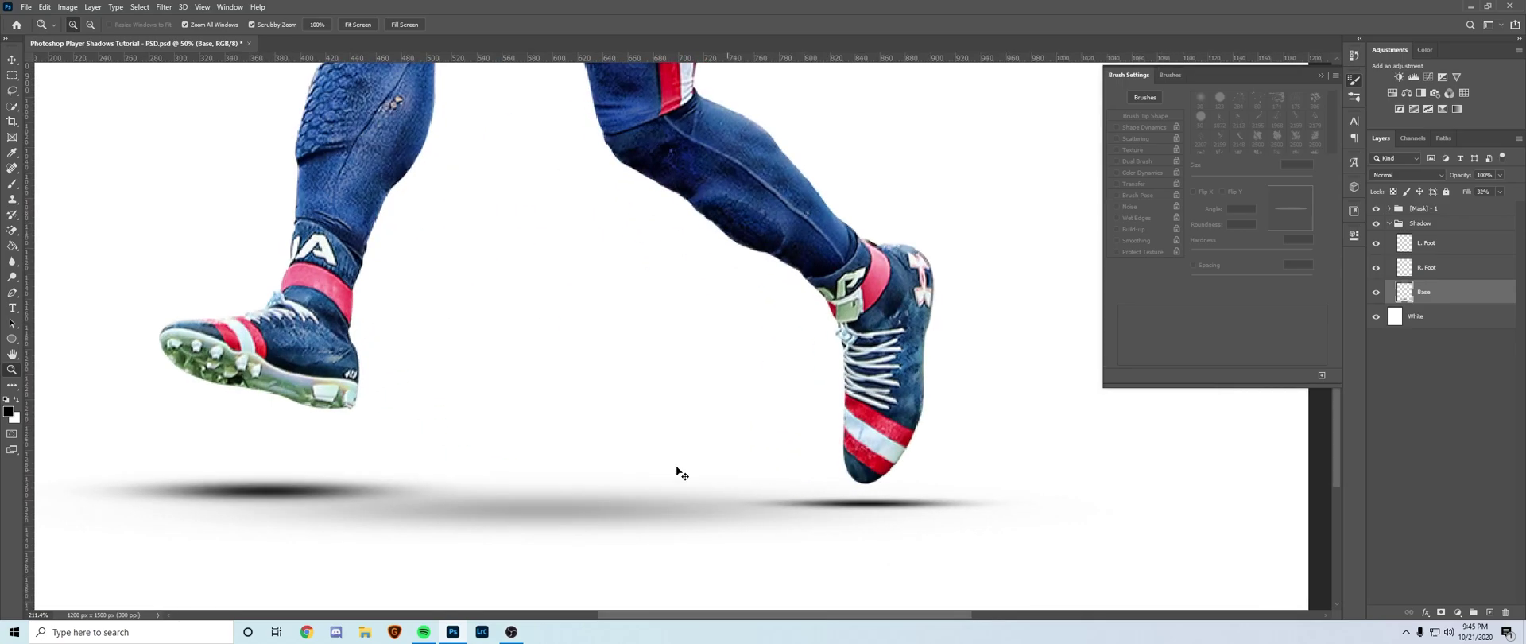
key("ctrl+t")
left_click_drag(542, 466, 545, 475)
key("Return")
key("ctrl+0")
key("ctrl+minus")
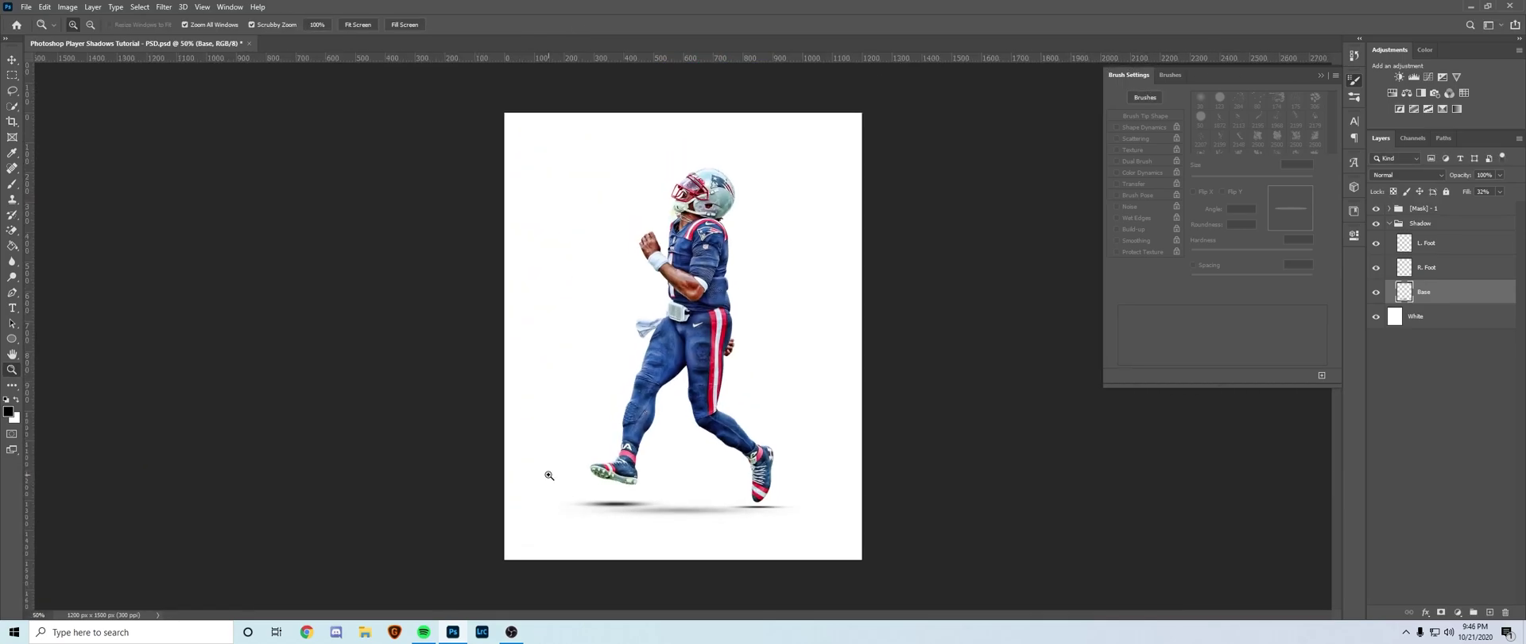
Duplicate the player's mask group and merge the copy into a single layer.
left_click(1388, 225)
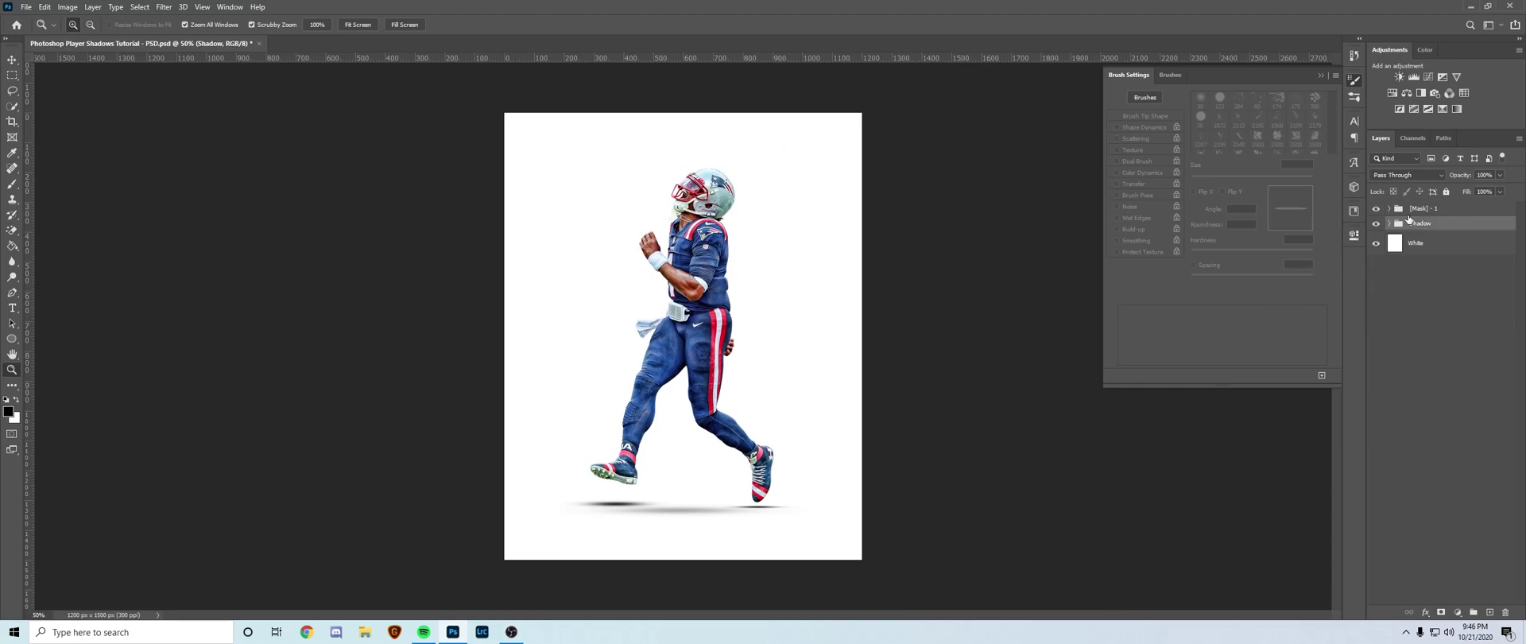
left_click(1420, 208)
key("ctrl+j")
right_click(1424, 208)
left_click(1351, 526)
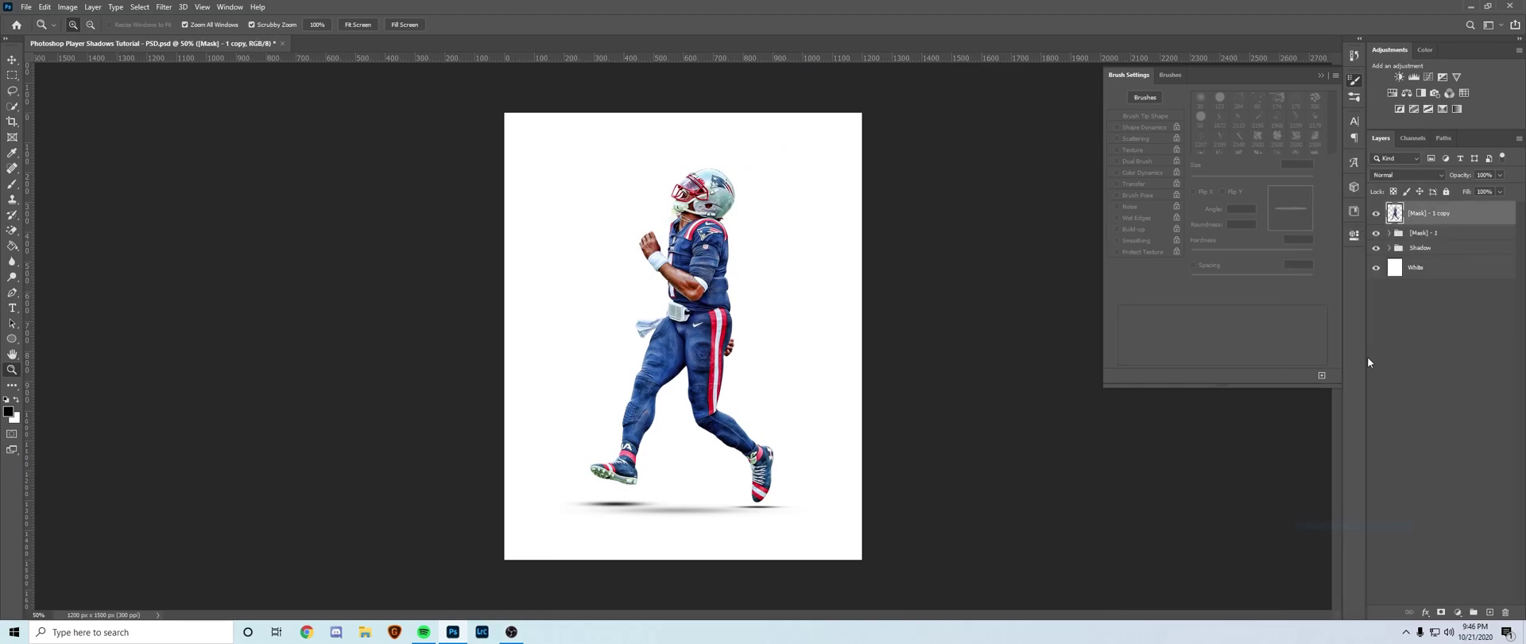
Turn the merged player copy black with Hue/Saturation at minimum lightness and place it beneath the player's mask group.
key("ctrl+u")
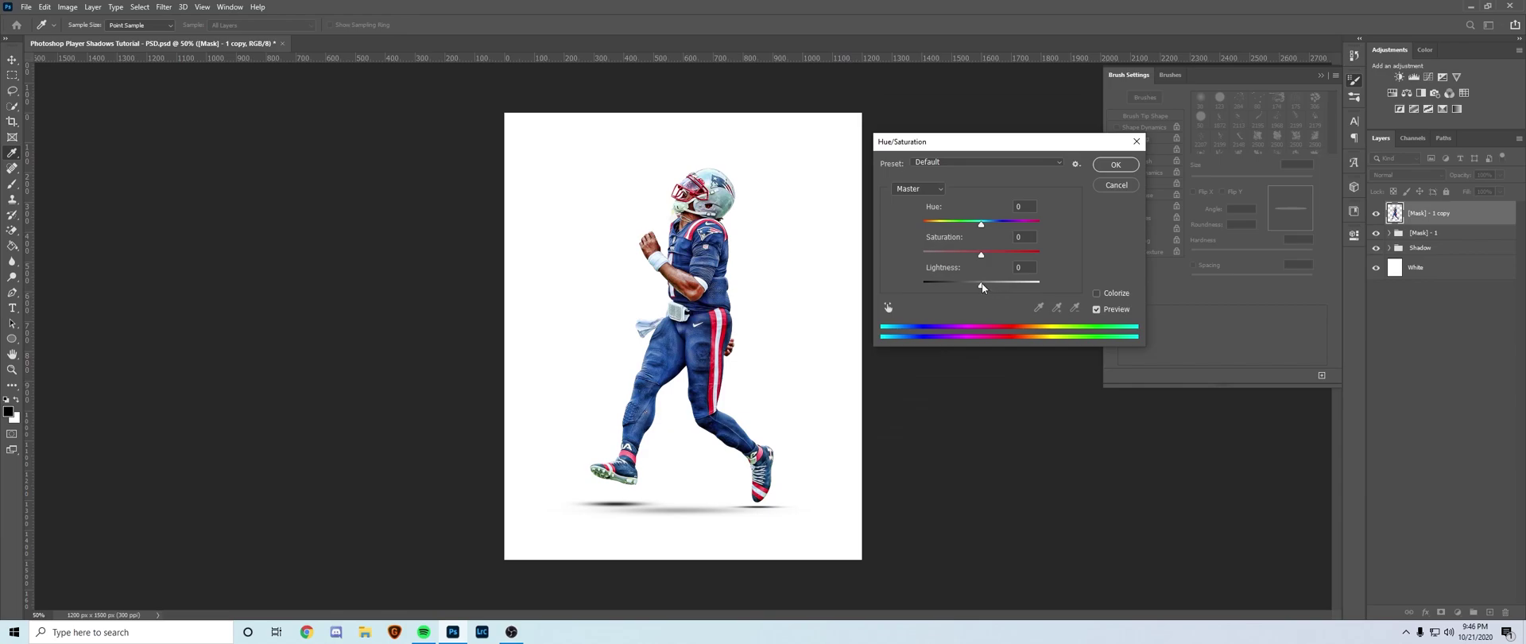
left_click_drag(981, 283, 754, 301)
key("Return")
left_click_drag(1436, 215, 1429, 238)
Flip the black player copy beneath the feet, flatten it to about 17% height, and widen its lower edge with Perspective.
key("ctrl+t")
left_click_drag(682, 167, 681, 559)
right_click(719, 462)
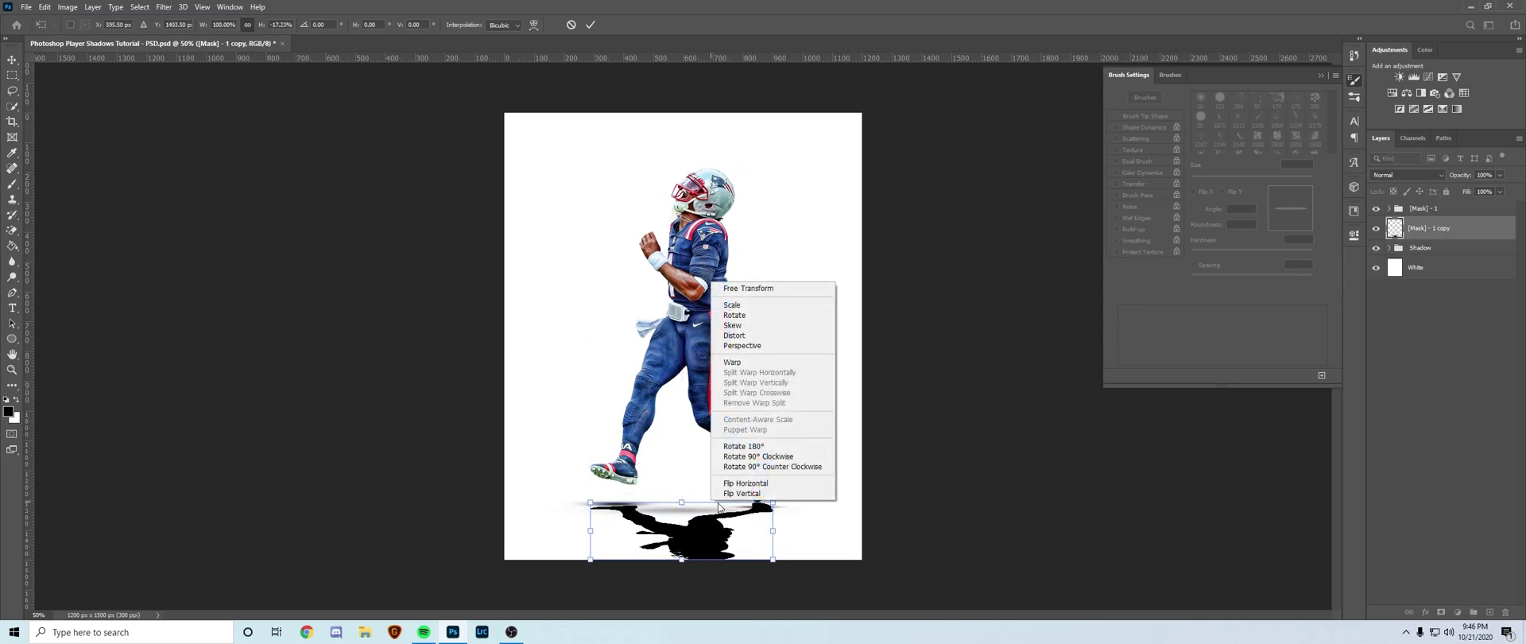
left_click(739, 344)
left_click_drag(775, 565, 867, 559)
key("Return")
Soften the flattened black copy with a slight Gaussian Blur.
left_click(163, 6)
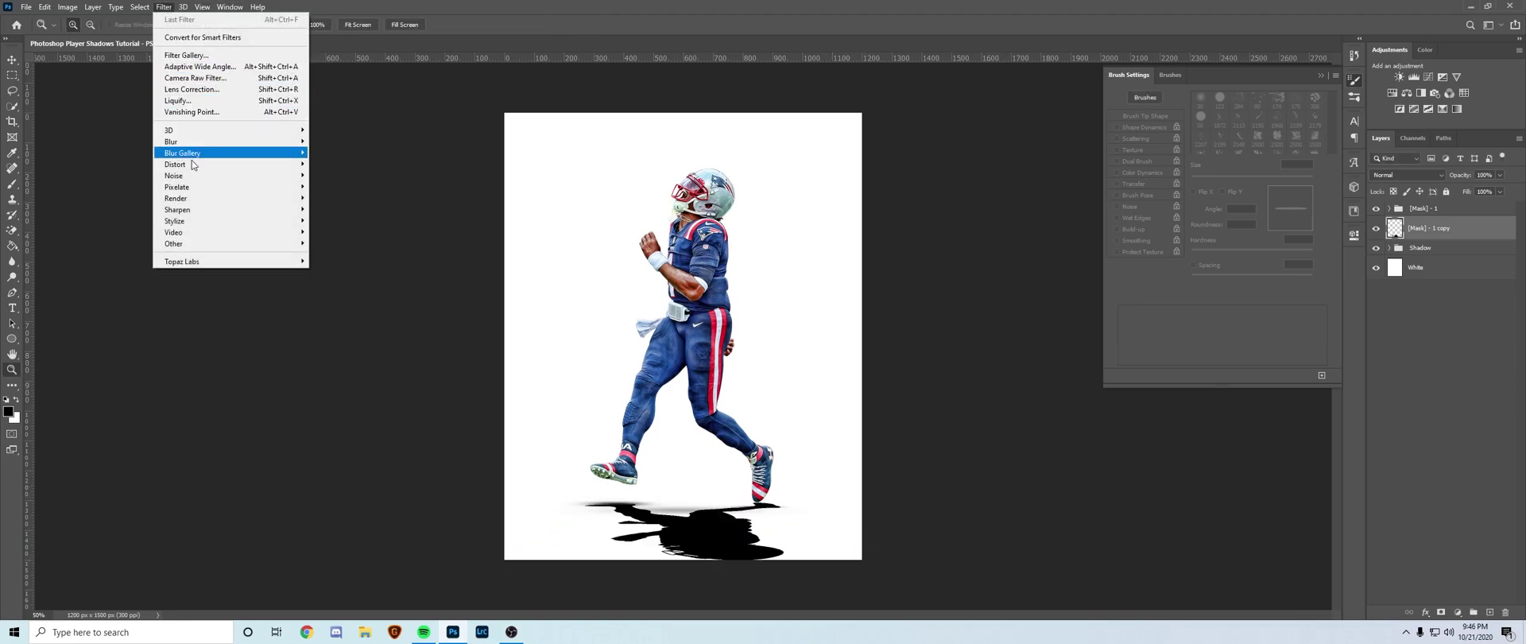
mouse_move(188, 147)
left_click(330, 187)
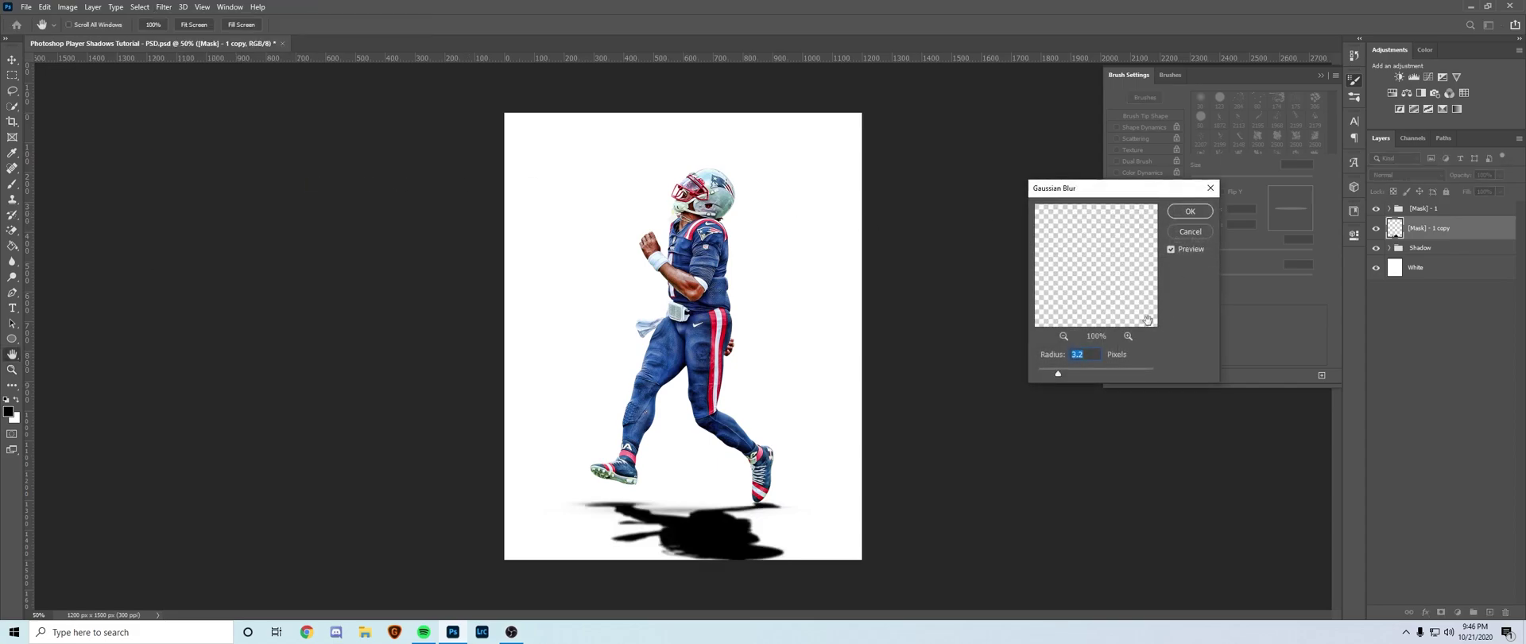
left_click(1051, 371)
key("Return")
Rename the blurred layer as Silhoutte and move it to the bottom of the Shadow group.
type("Silhoutte")
key("Return")
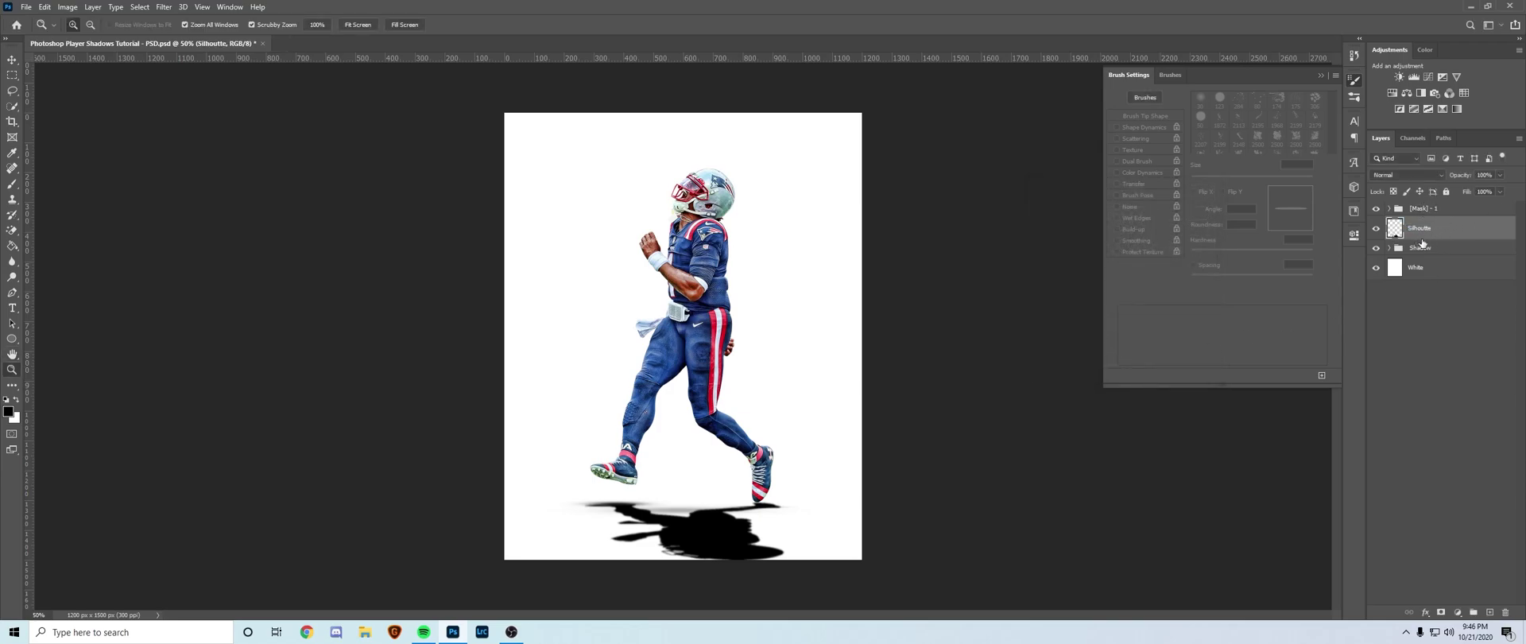
left_click_drag(1414, 229, 1437, 326)
Add a layer mask to the Silhoutte layer and invert it to black.
key("b")
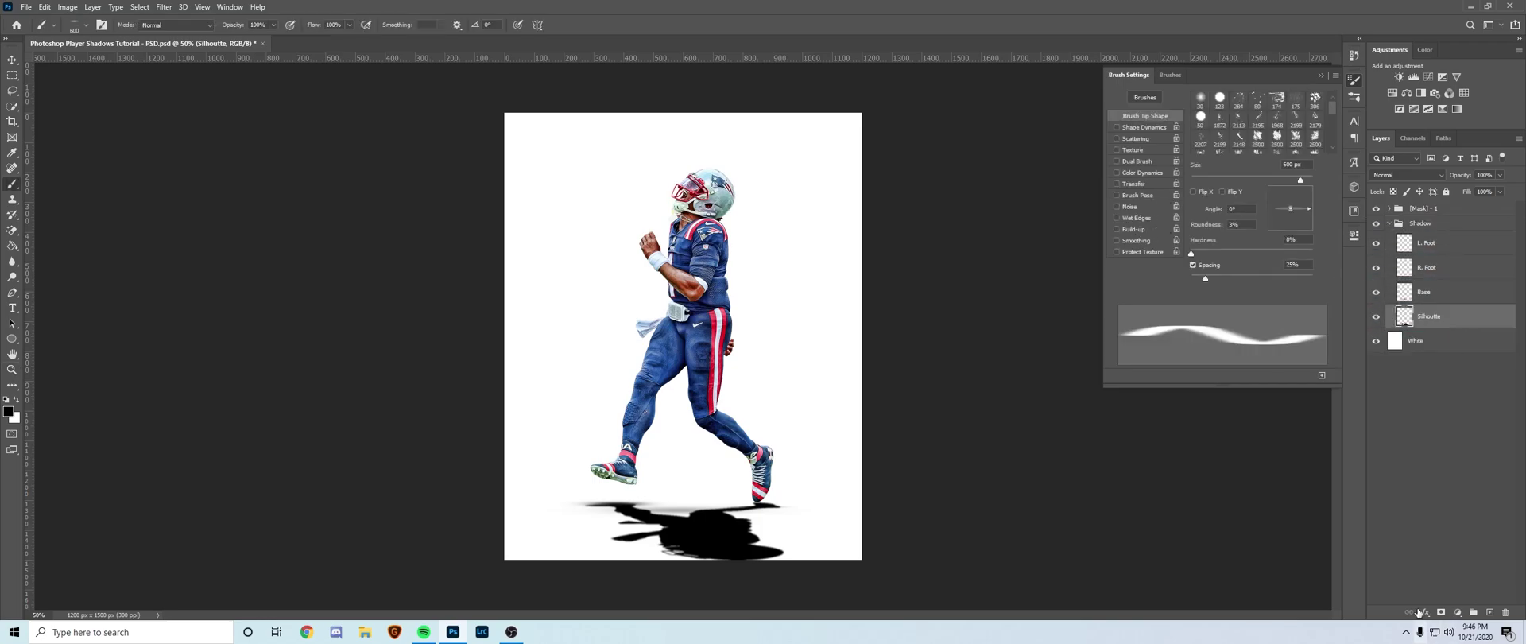
left_click(1442, 612)
left_click(718, 566)
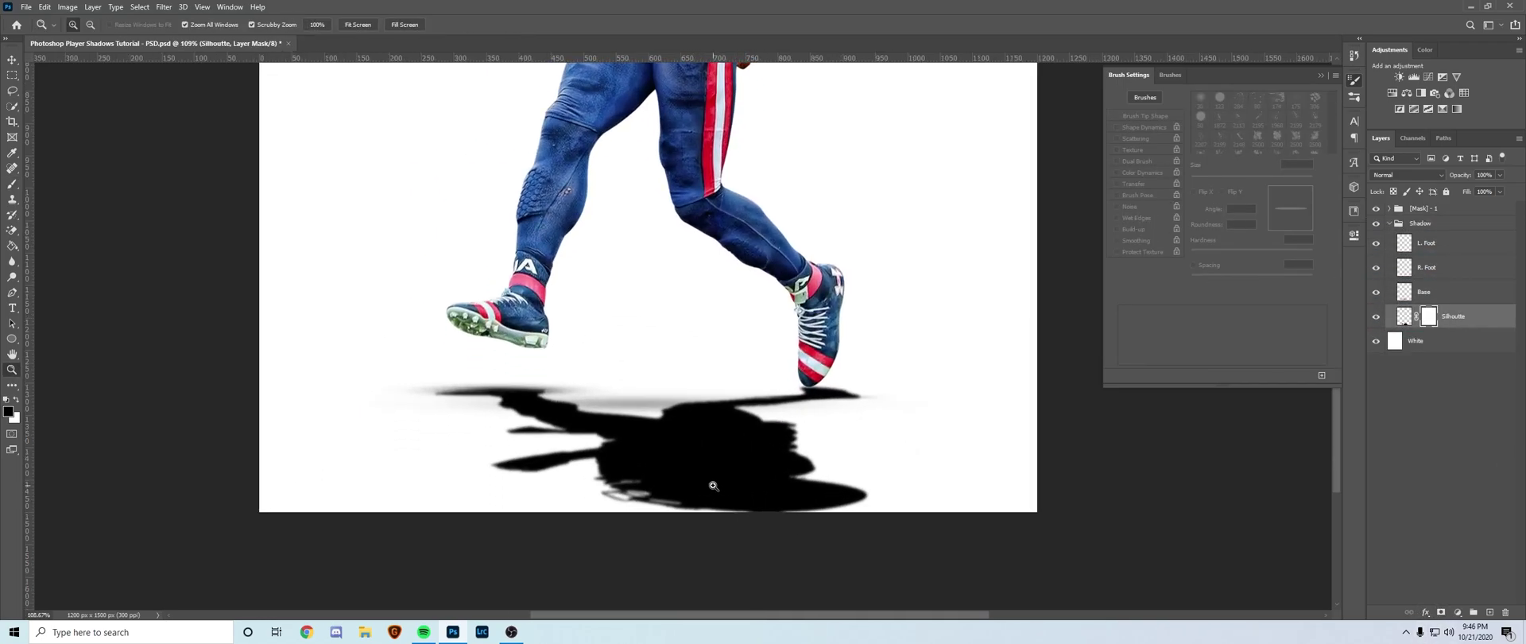
key("ctrl+i")
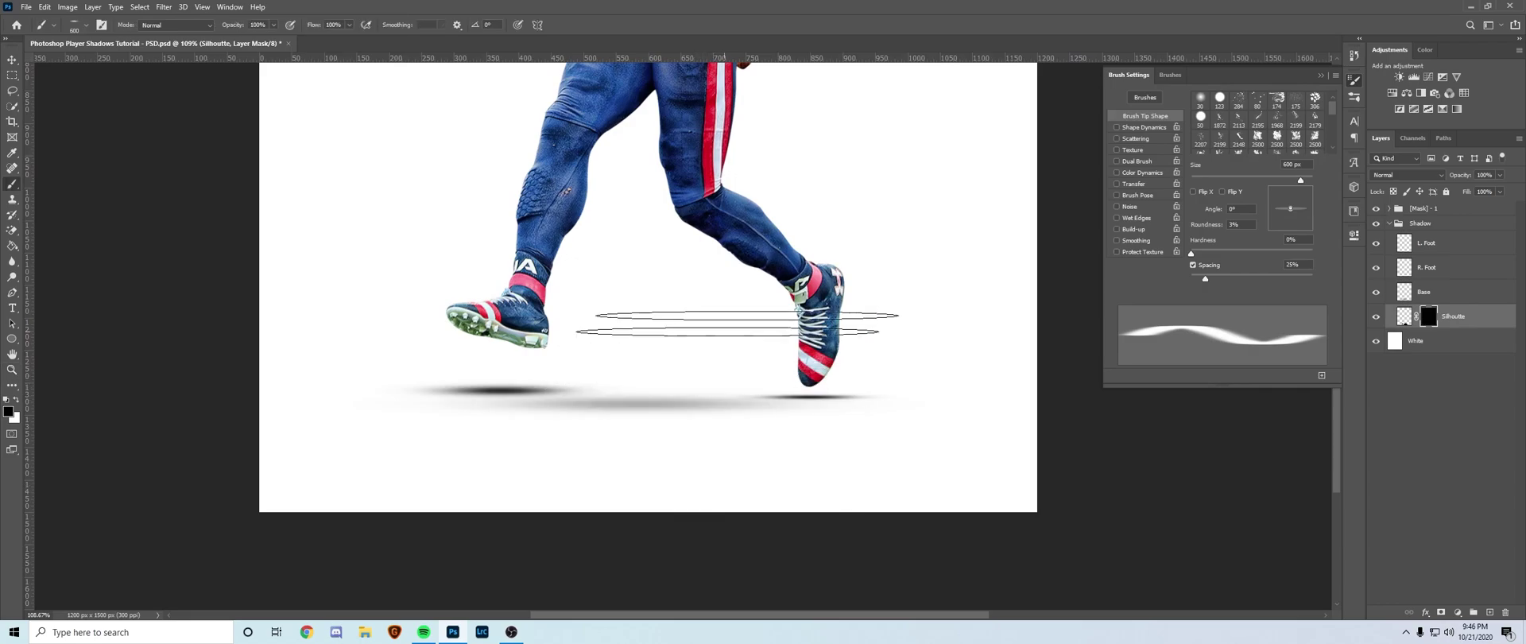
Set the soft brush to 9% roundness and 300 px, with white as the painting colour.
left_click_drag(1209, 228, 1213, 228)
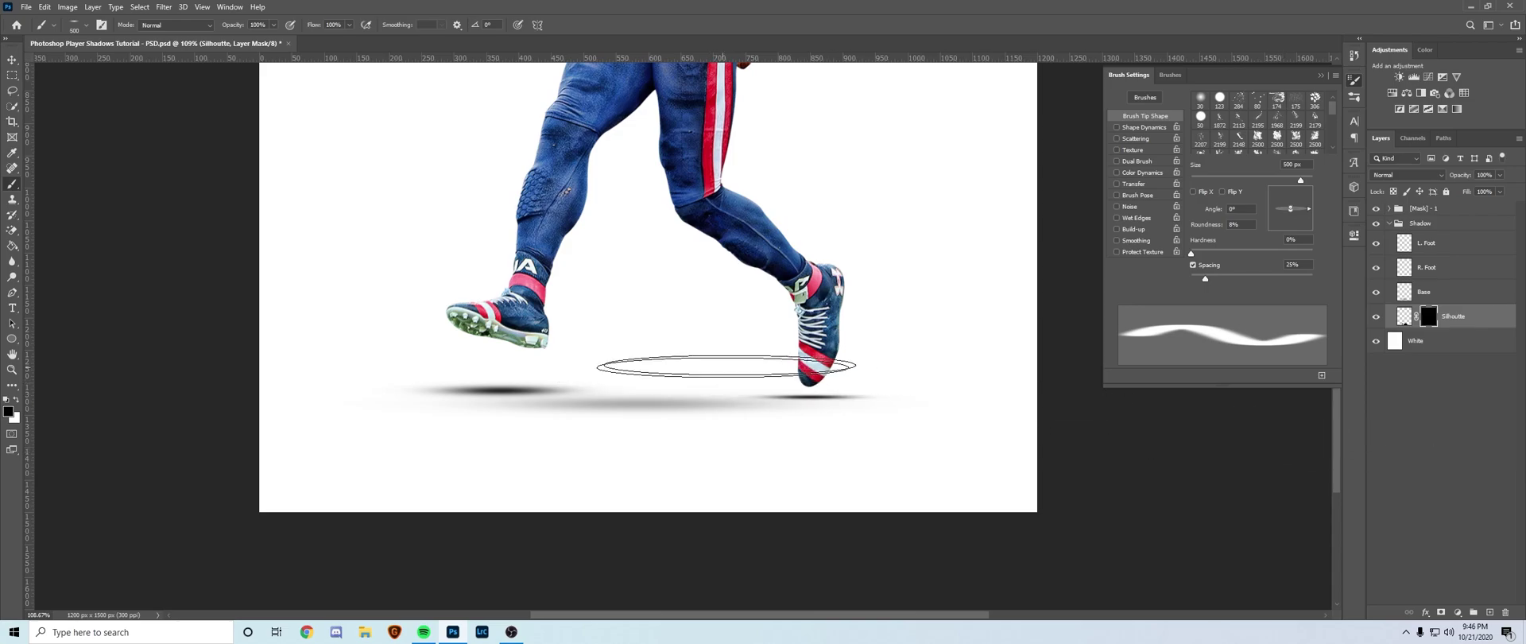
key("bracketleft")
key("bracketleft")
key("bracketleft")
key("x")
Paint on the Silhoutte mask beneath both feet at reduced brush opacity to reveal the shadow there.
left_click(804, 394)
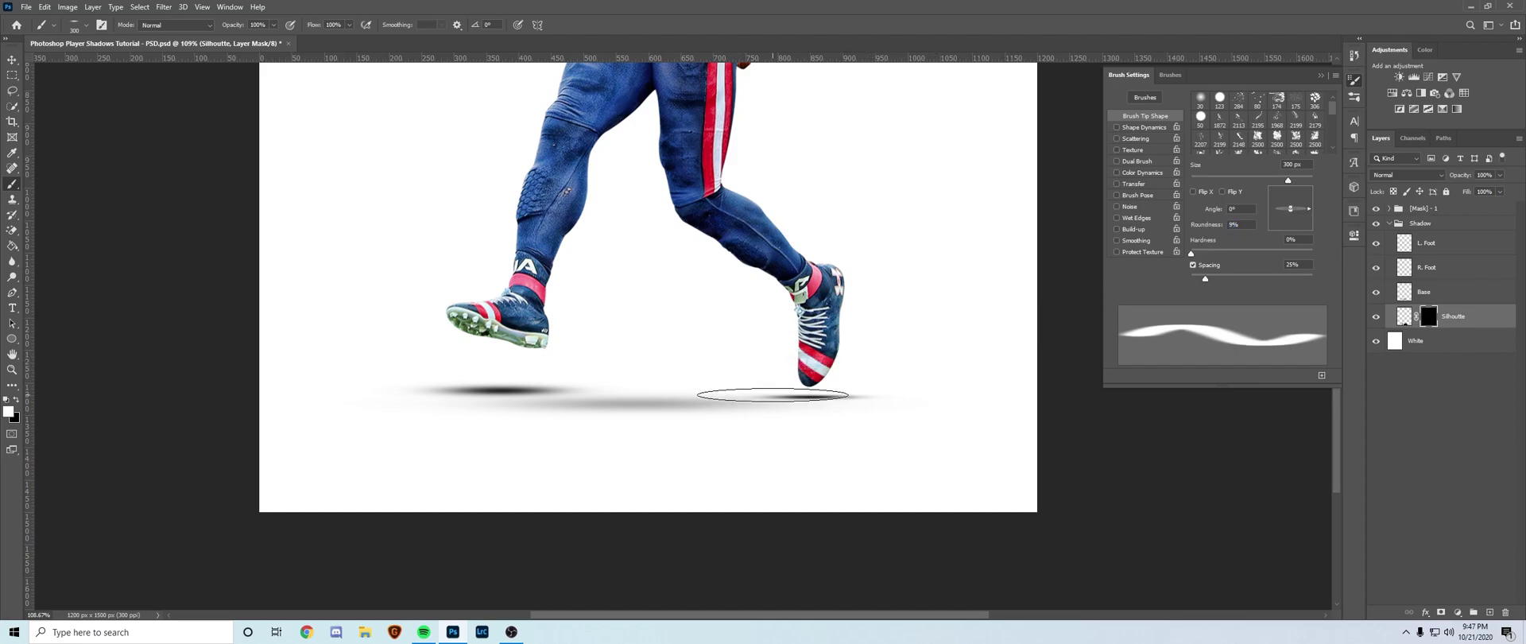
key("6")
key("2")
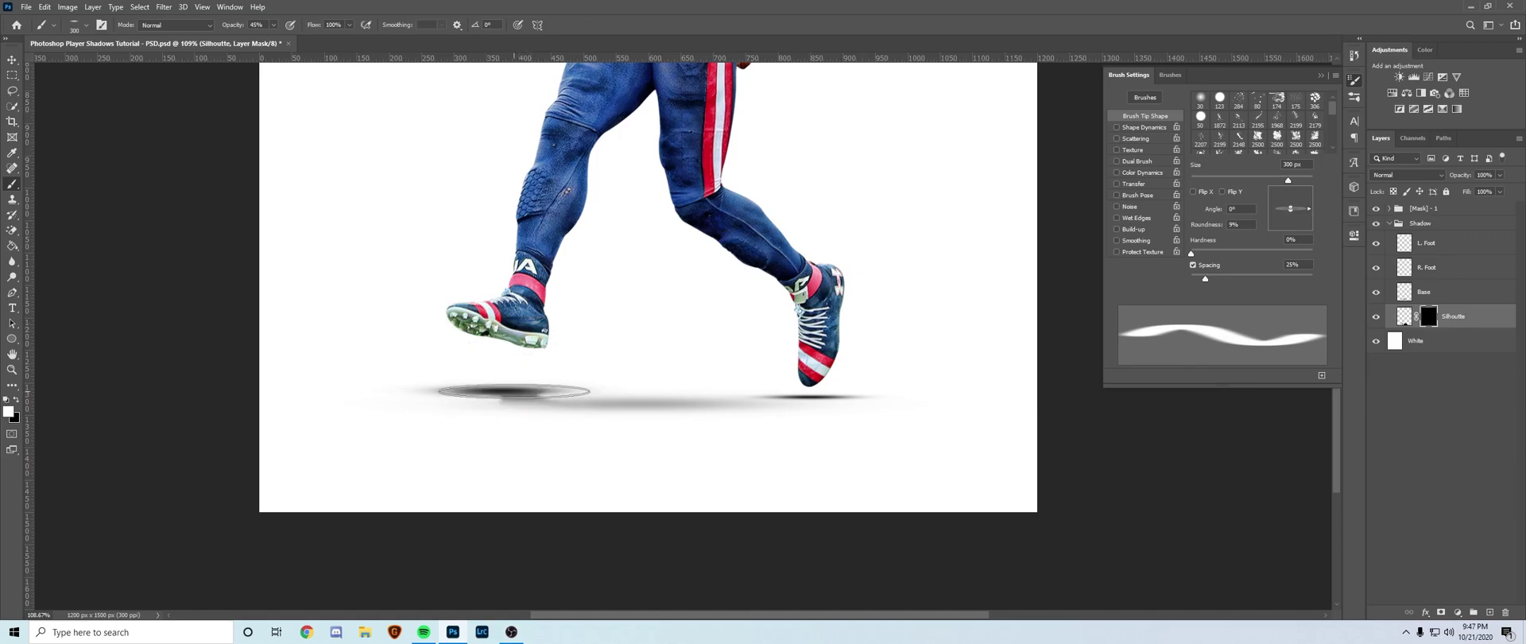
left_click(516, 402)
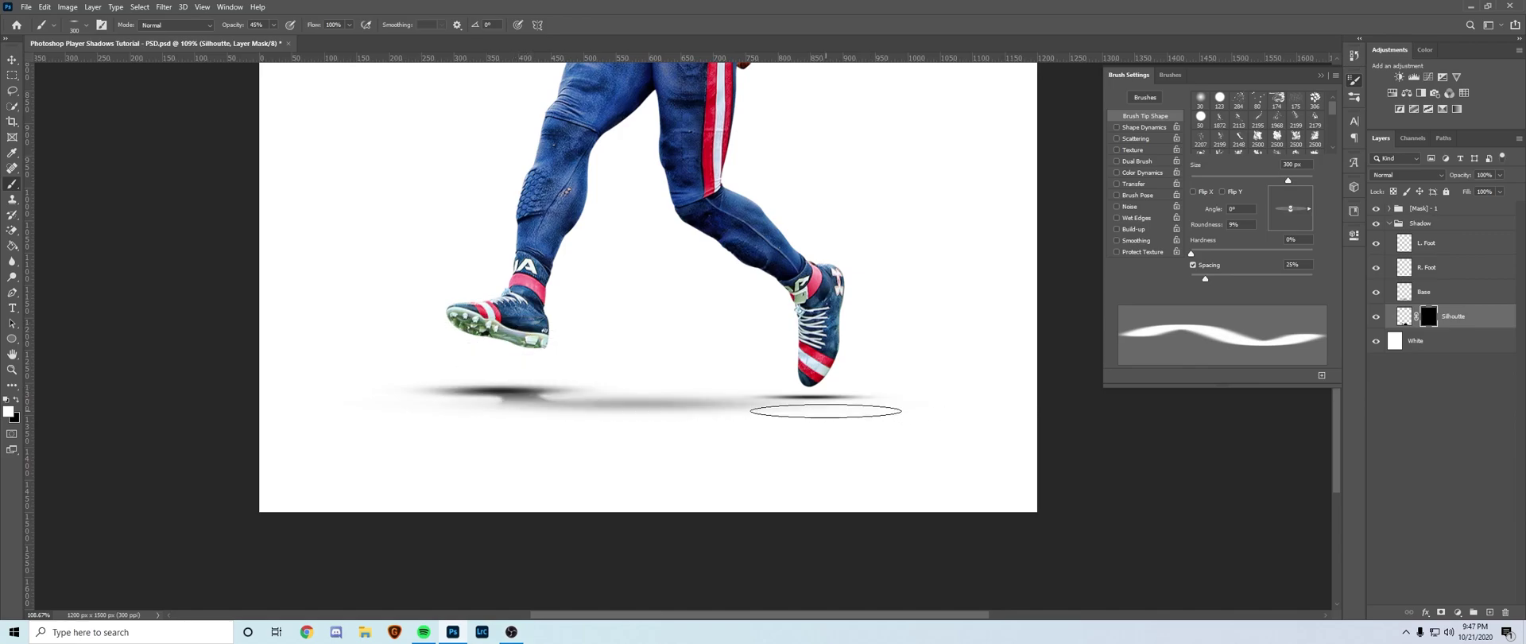
left_click(779, 401)
Faintly reveal the rest of the silhouette below the feet with brush strokes at 10% and 5% opacity.
key("1")
mouse_move(585, 411)
left_mouse_down()
mouse_move(525, 396)
mouse_move(706, 404)
mouse_move(759, 461)
left_mouse_up()
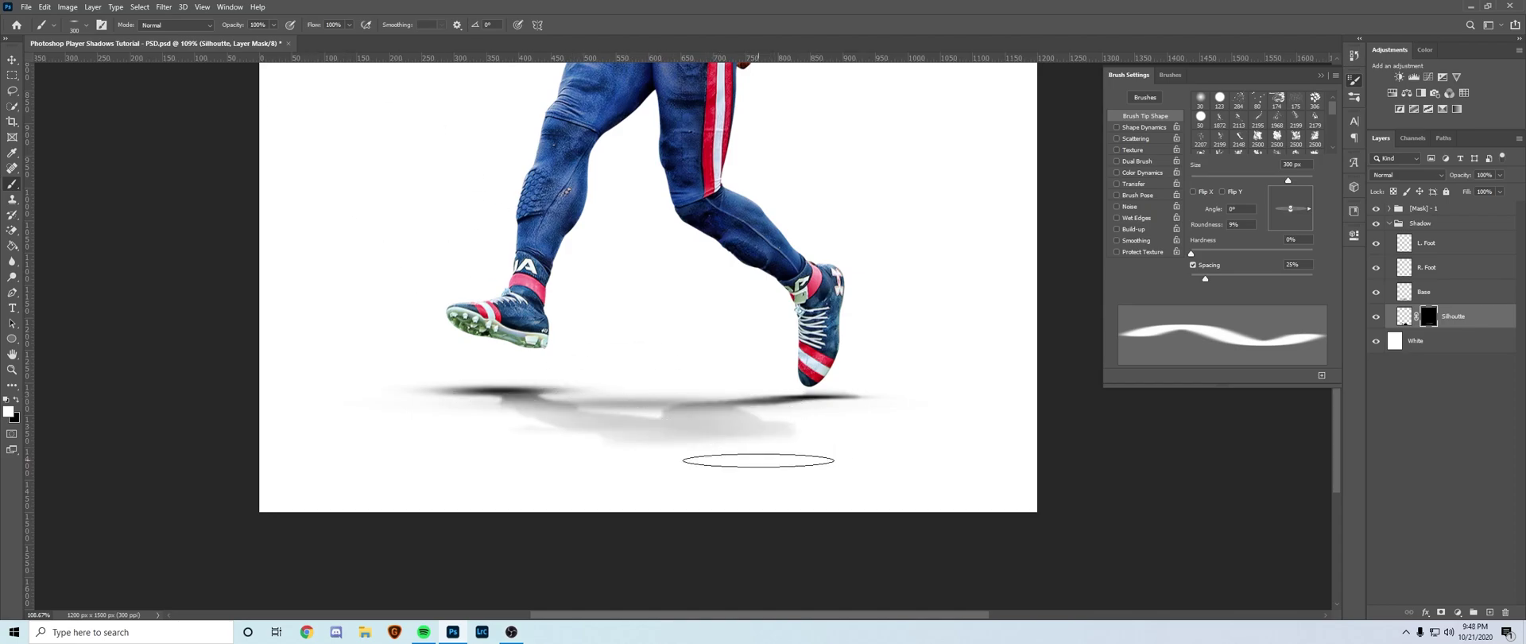
key("0")
key("5")
mouse_move(537, 461)
left_mouse_down()
mouse_move(737, 431)
mouse_move(838, 470)
mouse_move(658, 438)
mouse_move(728, 461)
mouse_move(784, 433)
mouse_move(837, 446)
mouse_move(808, 501)
mouse_move(749, 436)
mouse_move(737, 462)
mouse_move(601, 430)
mouse_move(640, 441)
mouse_move(752, 420)
left_mouse_up()
key("x")
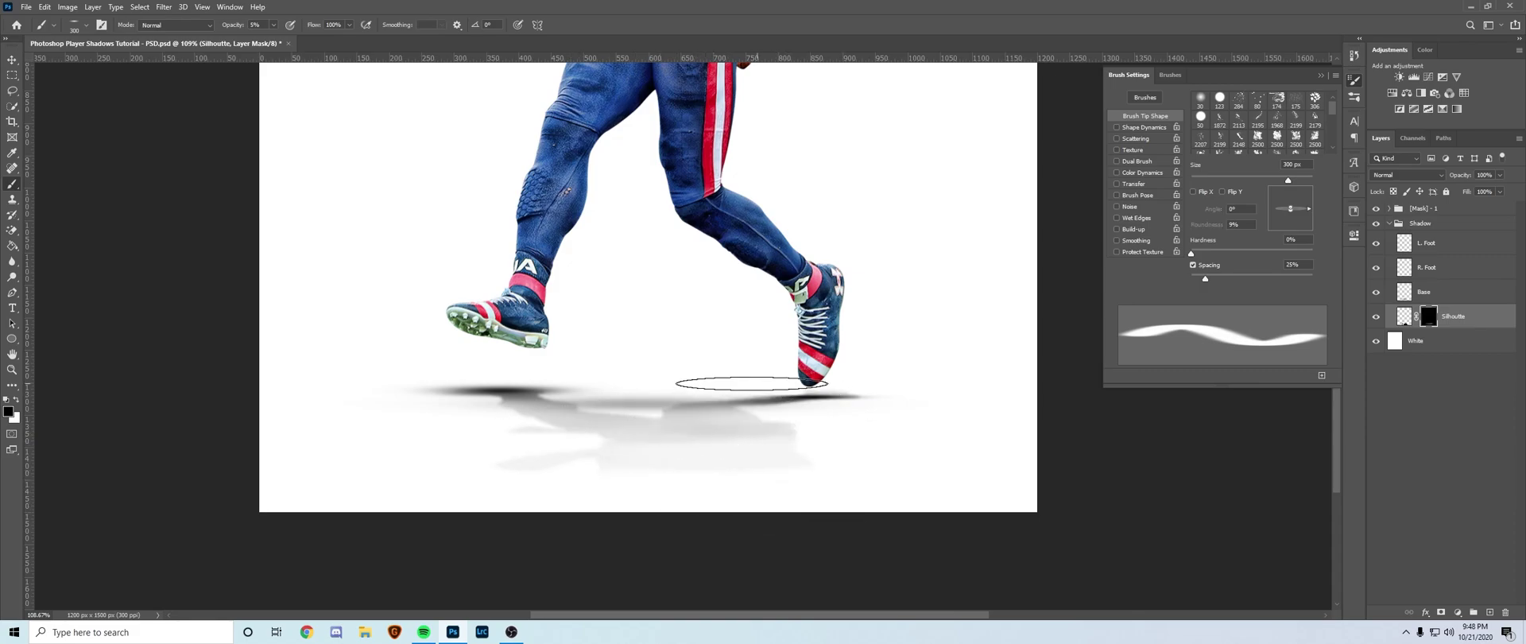
Lower the Silhoutte layer's fill to about 37% and compare the image with and without that layer.
key("z")
mouse_move(748, 384)
left_mouse_down()
mouse_move(675, 392)
mouse_move(715, 397)
left_mouse_up()
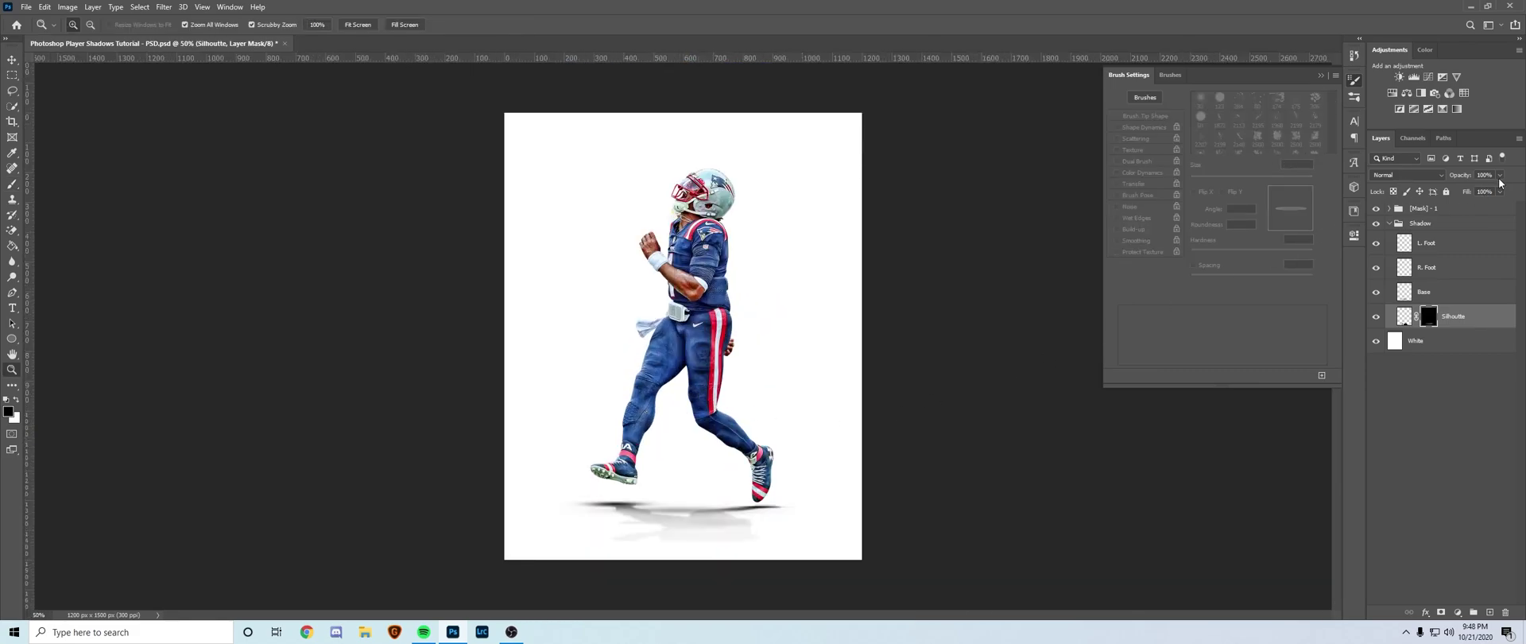
left_click_drag(1474, 205, 1461, 204)
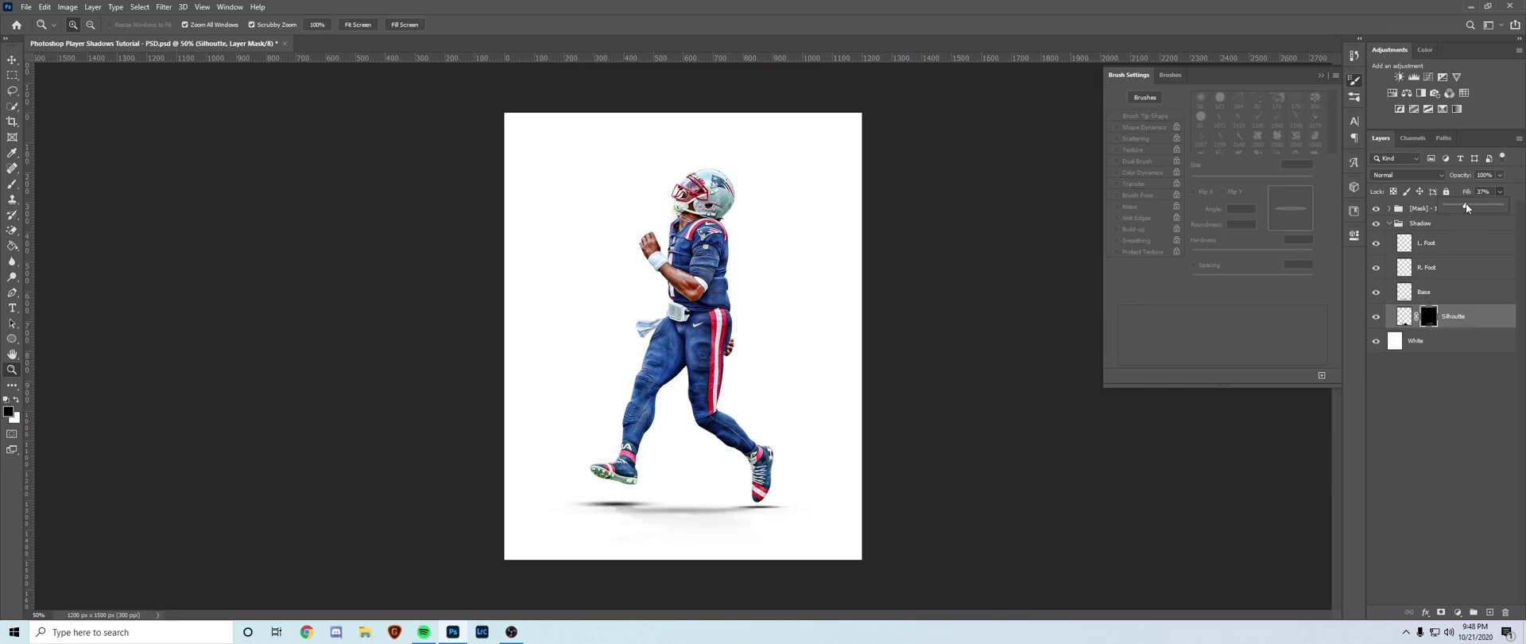
left_click(1376, 317)
left_click(1376, 317)
left_click(1376, 317)
Collapse the Shadow group and add two Curves adjustments and two empty layers above the player's mask group.
left_click(1389, 225)
left_click(1435, 209)
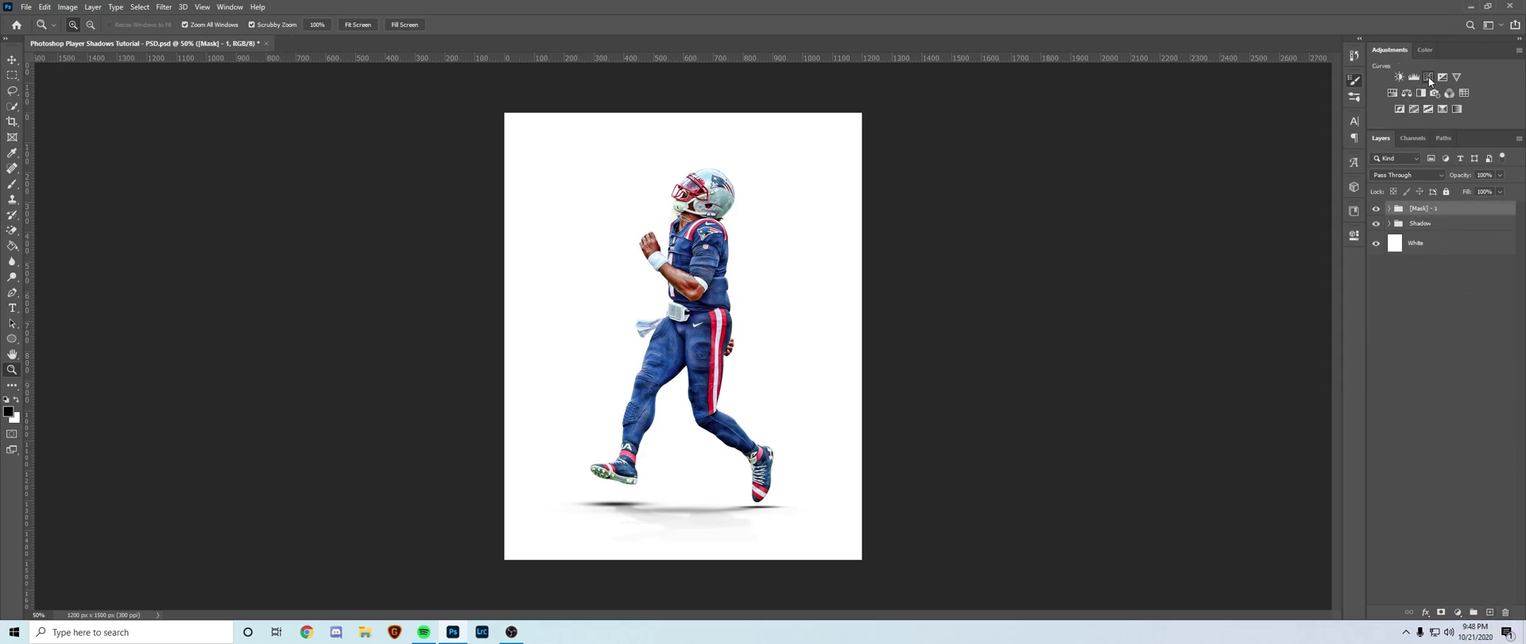
left_click(1429, 78)
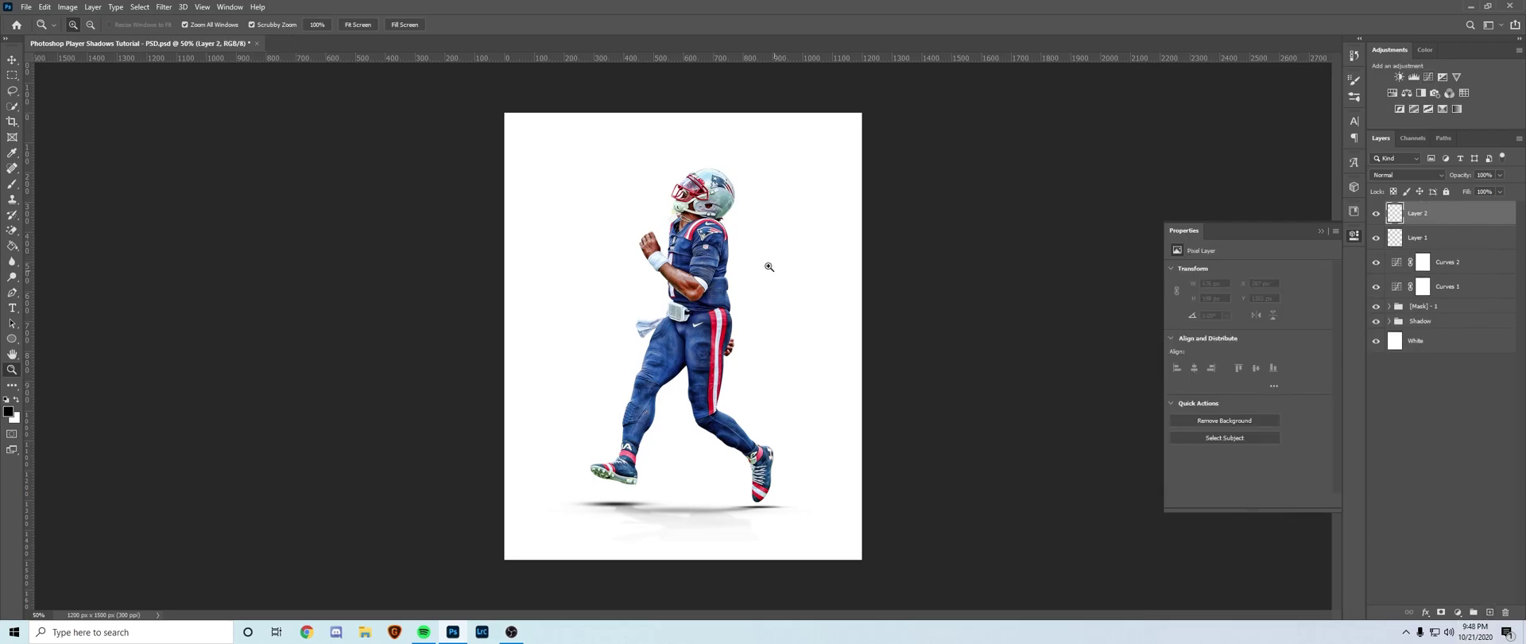
Fill Layer 1 with black and the empty layer above it with white.
key("g")
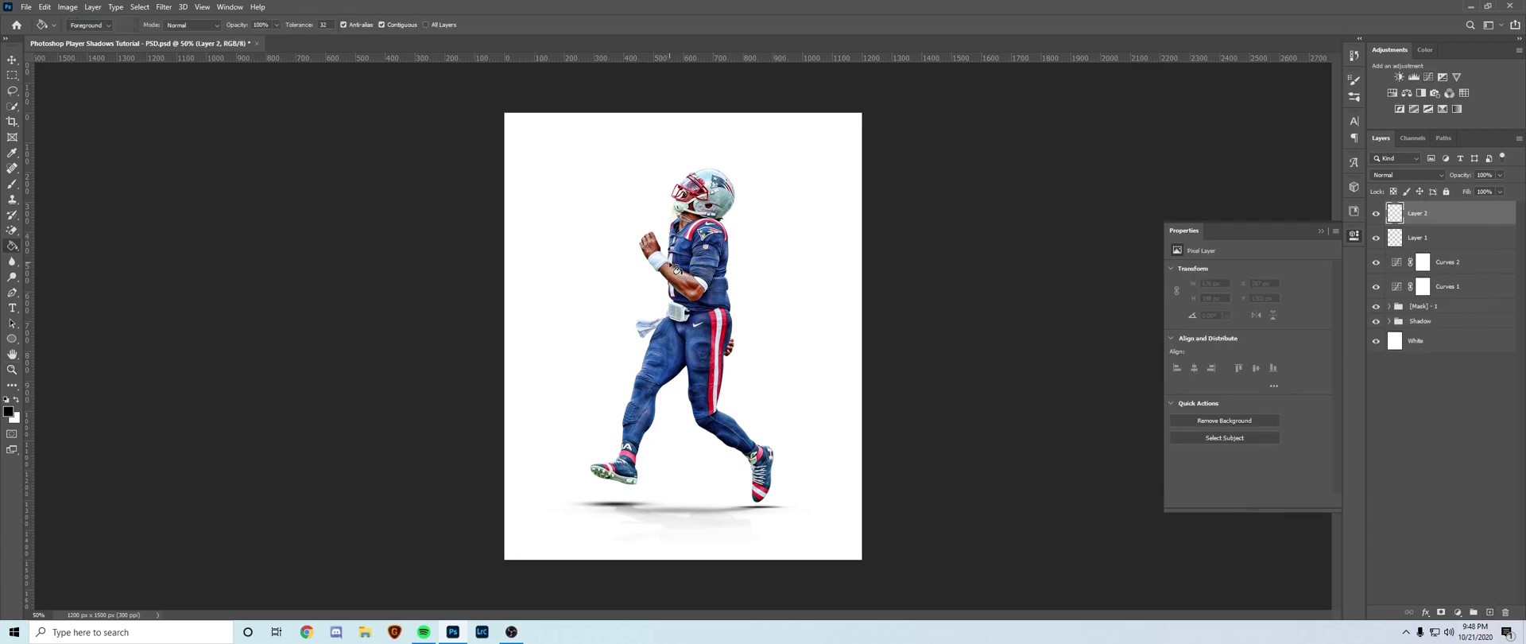
left_click(676, 269)
key("alt+bracketleft")
key("ctrl+bracketright")
key("x")
key("alt+BackSpace")
Name the two filled layers White and Black, and hide them both.
left_click(1426, 214)
type("White")
key("Return")
double_click(1417, 238)
type("Black")
key("Return")
left_click(1376, 236)
Rename the upper Curves layer as Lights and the lower one as Darks.
double_click(1447, 261)
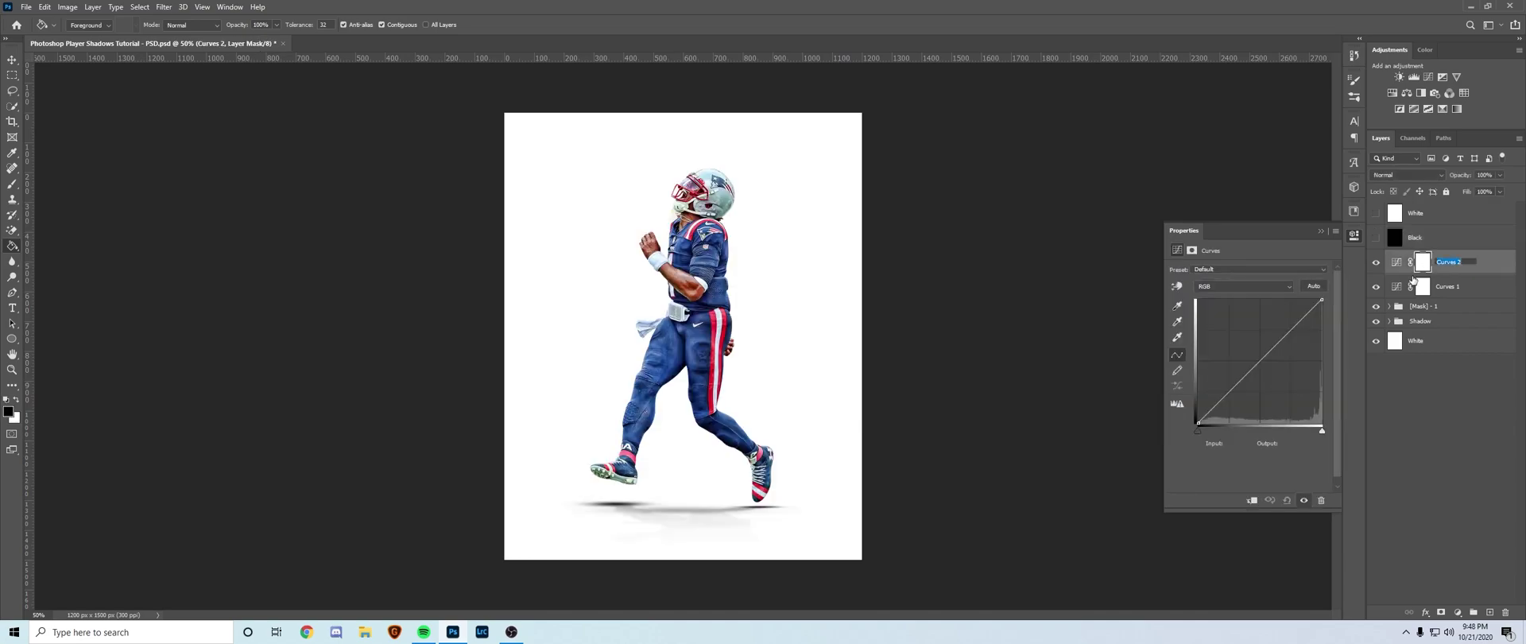
type("Lights")
key("Return")
double_click(1455, 286)
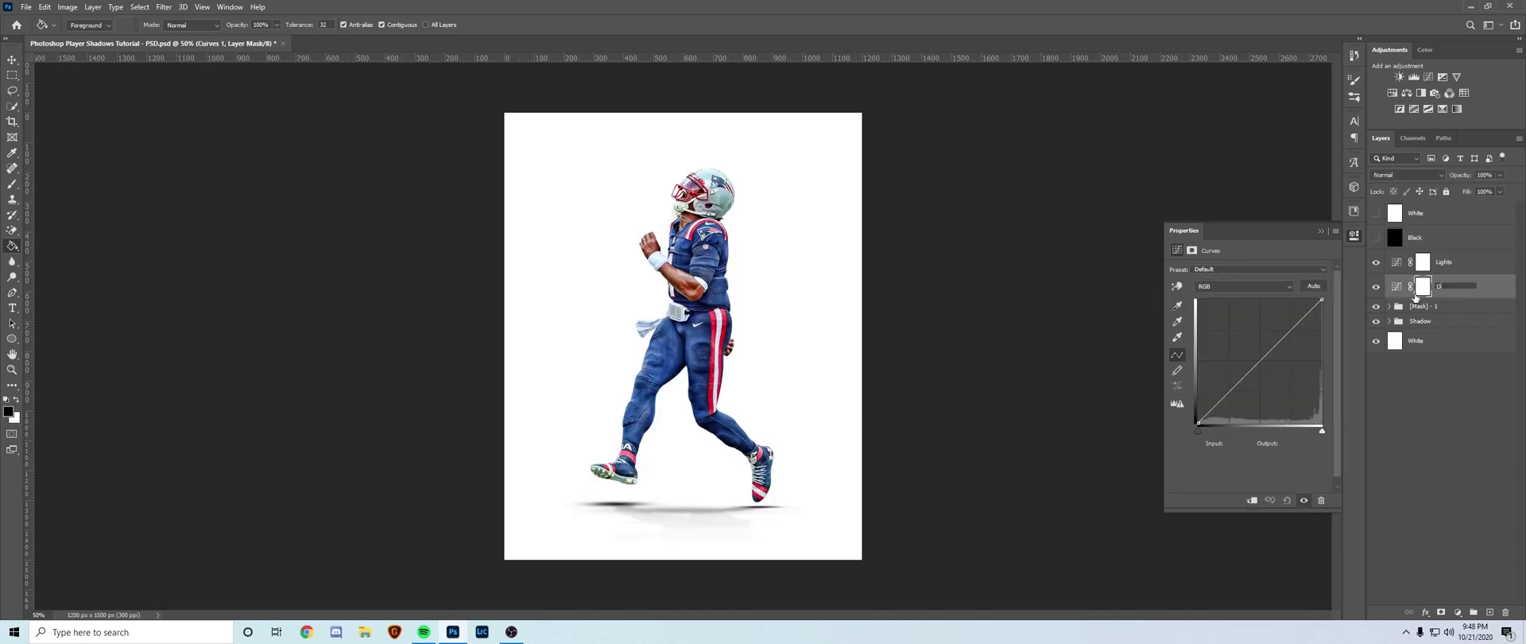
key("Return")
Pull the Darks curve down to darken and raise the Lights curve from input 173 to about output 221.
left_click_drag(1256, 365, 1257, 388)
left_click(1420, 262)
left_click_drag(1294, 327, 1281, 315)
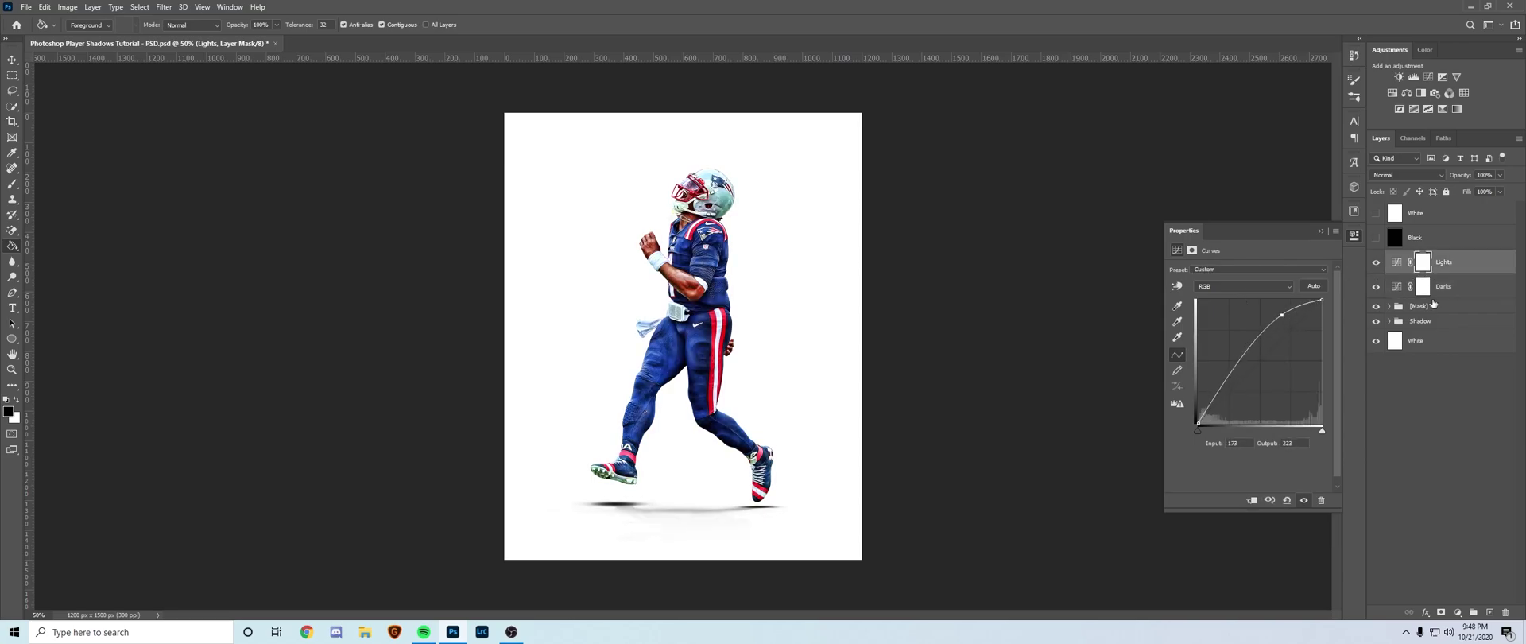
Clip the White, Black, Lights and Darks layers to the player's mask group.
left_click(1454, 294, "shift")
right_click(1438, 290)
left_click(1347, 345)
Choose a soft round brush and invert the Darks layer's mask to black.
left_click(1433, 287)
key("b")
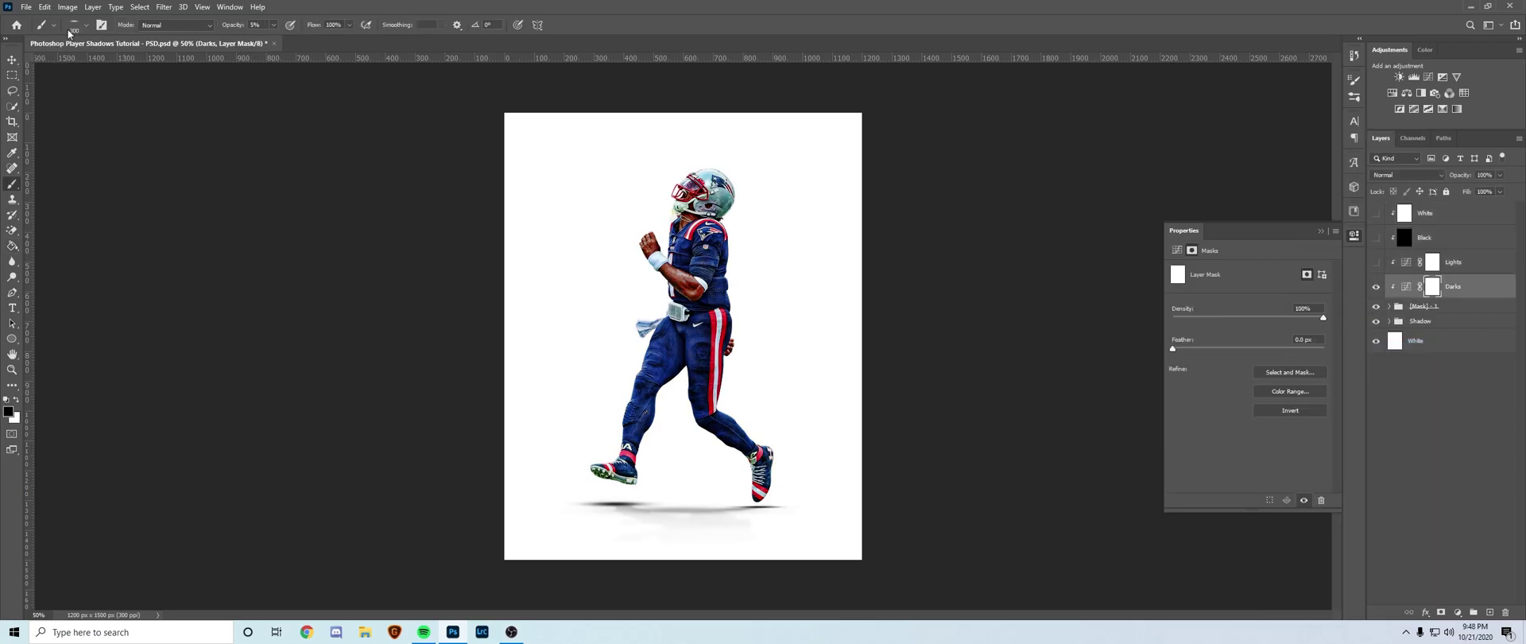
left_click(86, 25)
left_click(103, 117)
key("Return")
key("ctrl+i")
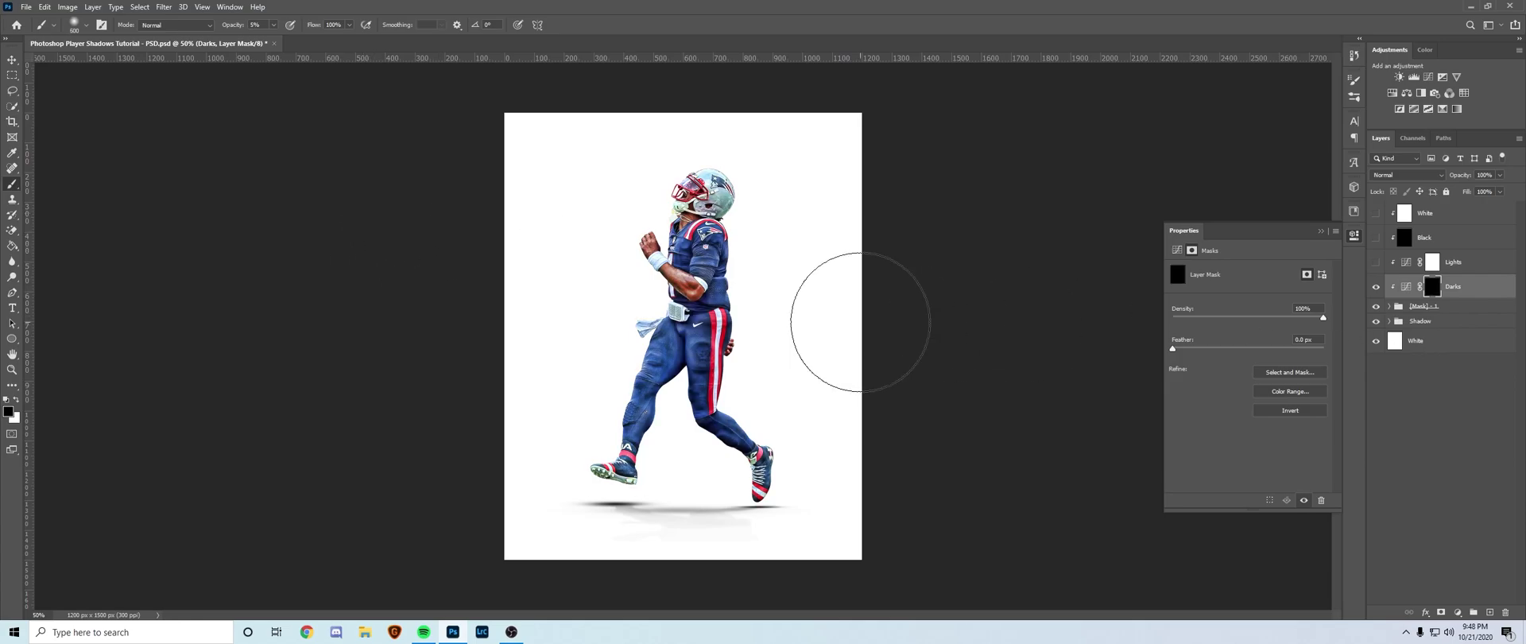
Paint white on the Darks mask with a small soft brush to darken the undersides of both shoes.
key("z")
left_click_drag(718, 487, 738, 492)
key("b")
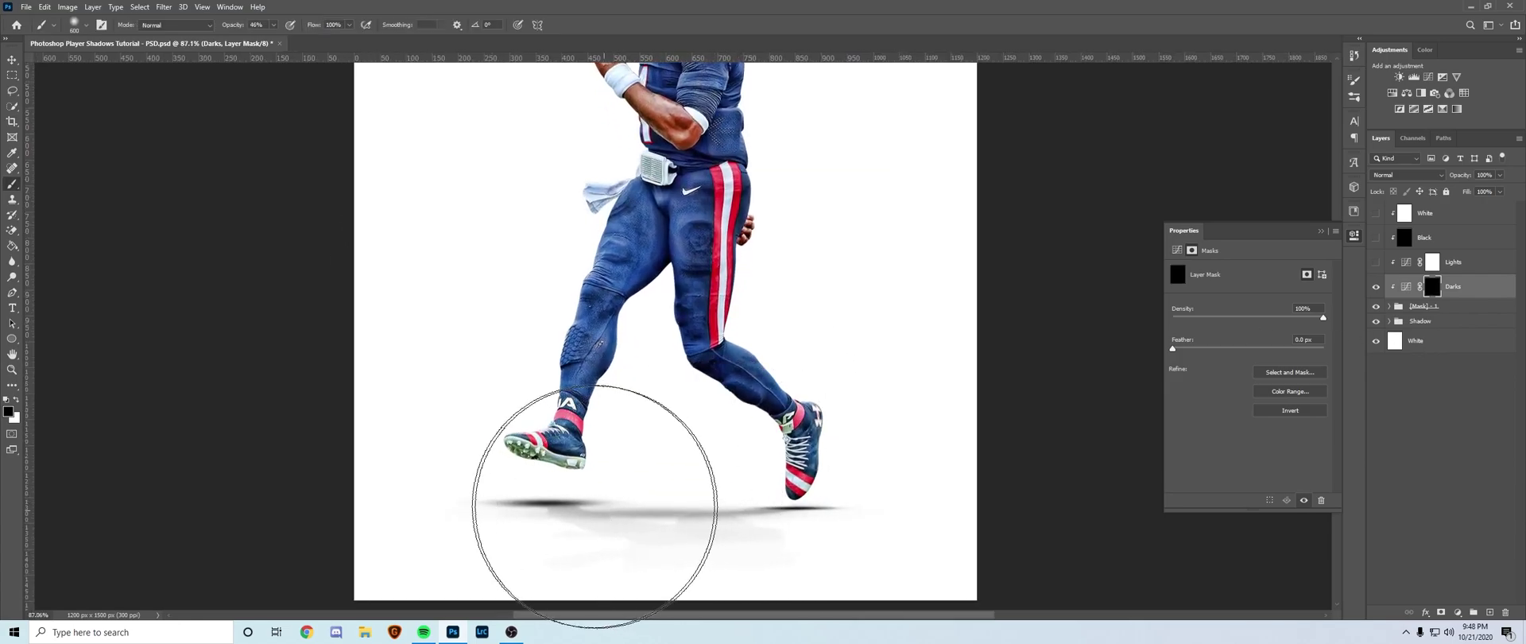
key("p")
key("b")
key("bracketleft")
key("bracketleft")
key("bracketleft")
key("bracketleft")
key("bracketleft")
key("bracketleft")
key("bracketleft")
key("bracketleft")
key("bracketleft")
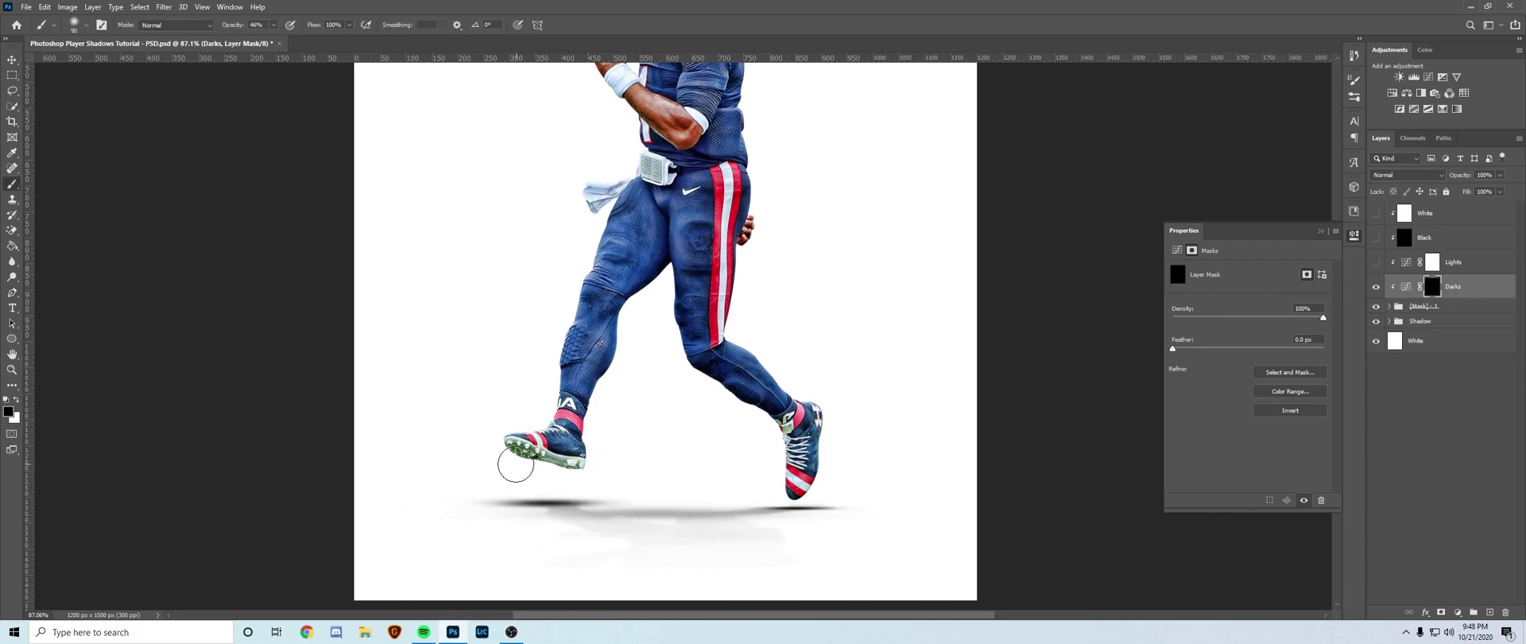
key("x")
mouse_move(513, 460)
left_mouse_down()
mouse_move(572, 480)
mouse_move(487, 452)
mouse_move(551, 471)
left_mouse_up()
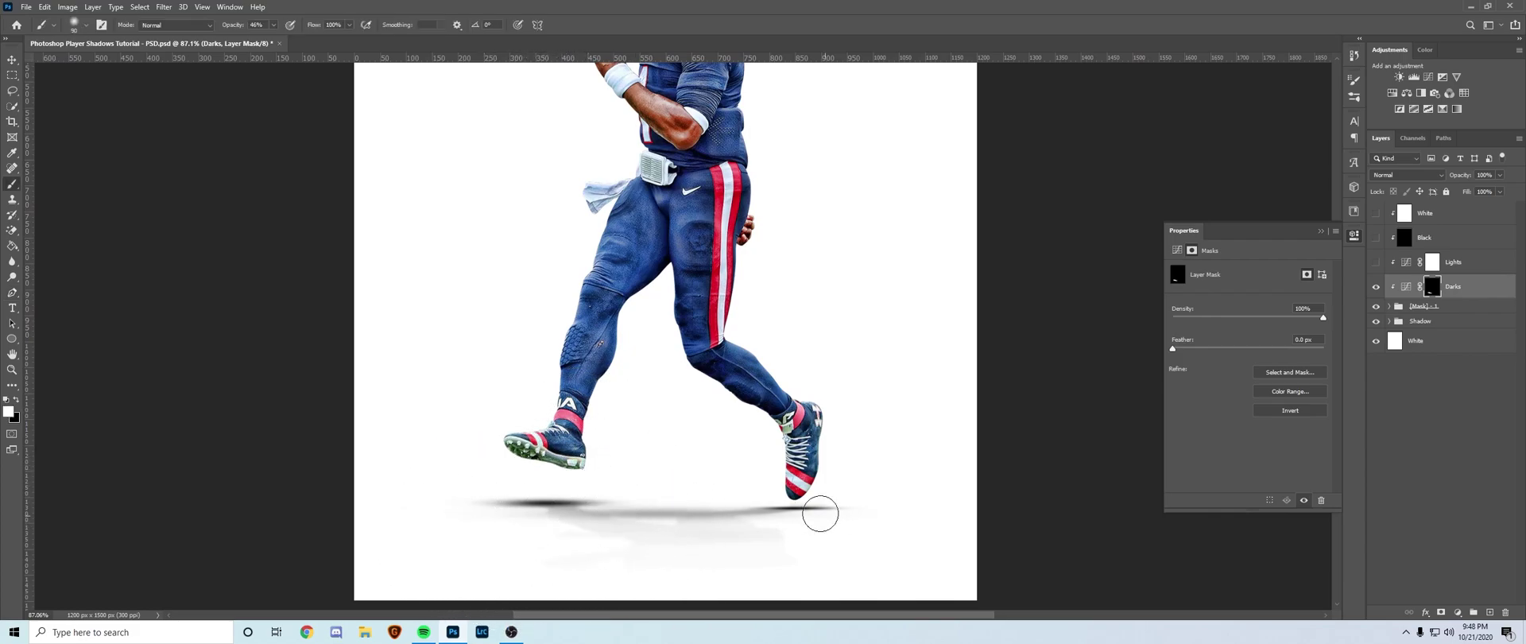
mouse_move(811, 510)
left_mouse_down()
mouse_move(790, 507)
mouse_move(831, 470)
mouse_move(791, 488)
left_mouse_up()
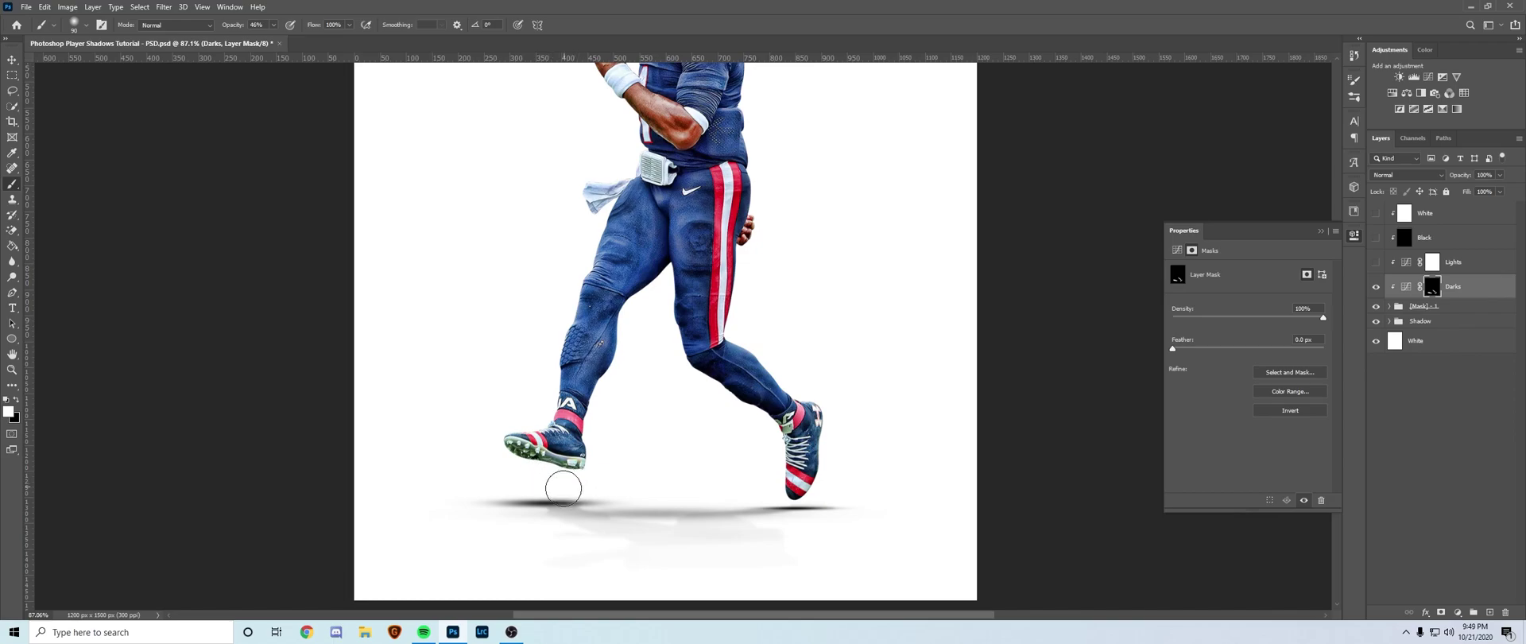
Brush the Darks mask at 25% opacity with a larger tip to shade the player's legs, torso and helmet.
key("2")
key("5")
scroll(663, 244, "up", 2)
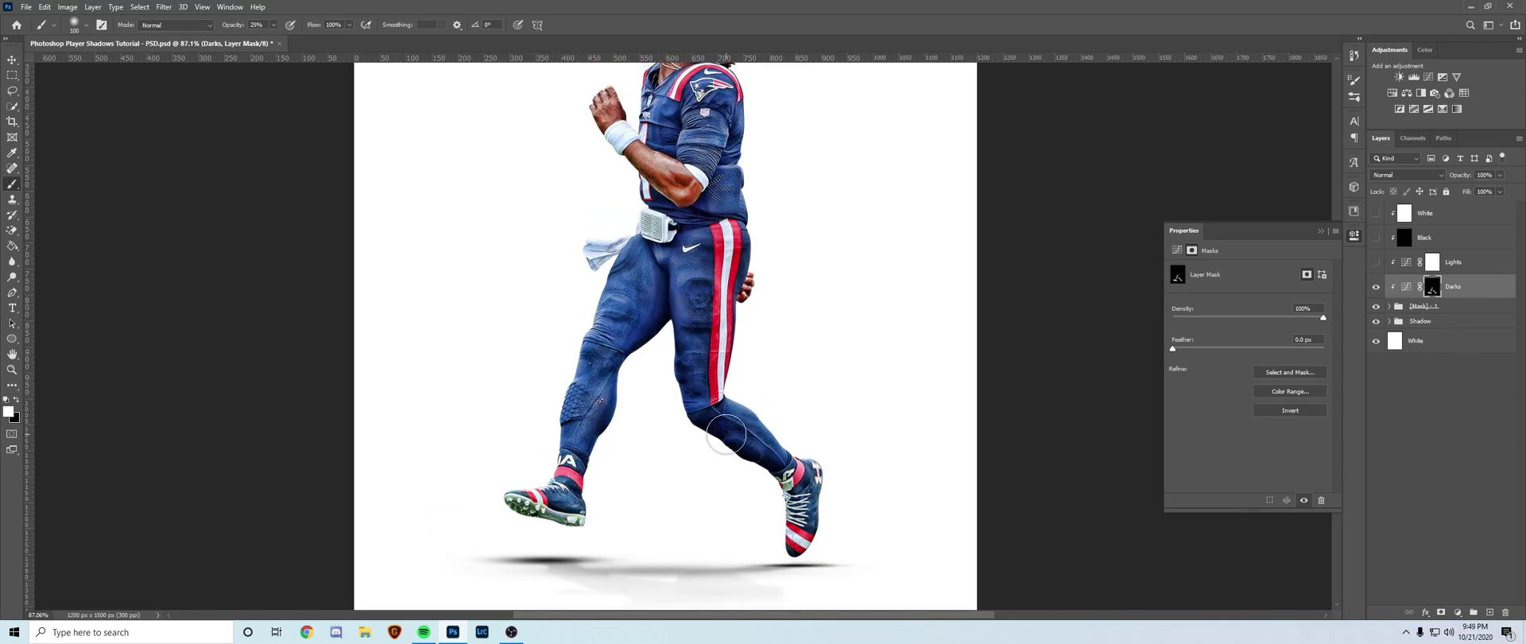
scroll(668, 254, "up", 2)
key("bracketright")
key("bracketright")
key("bracketright")
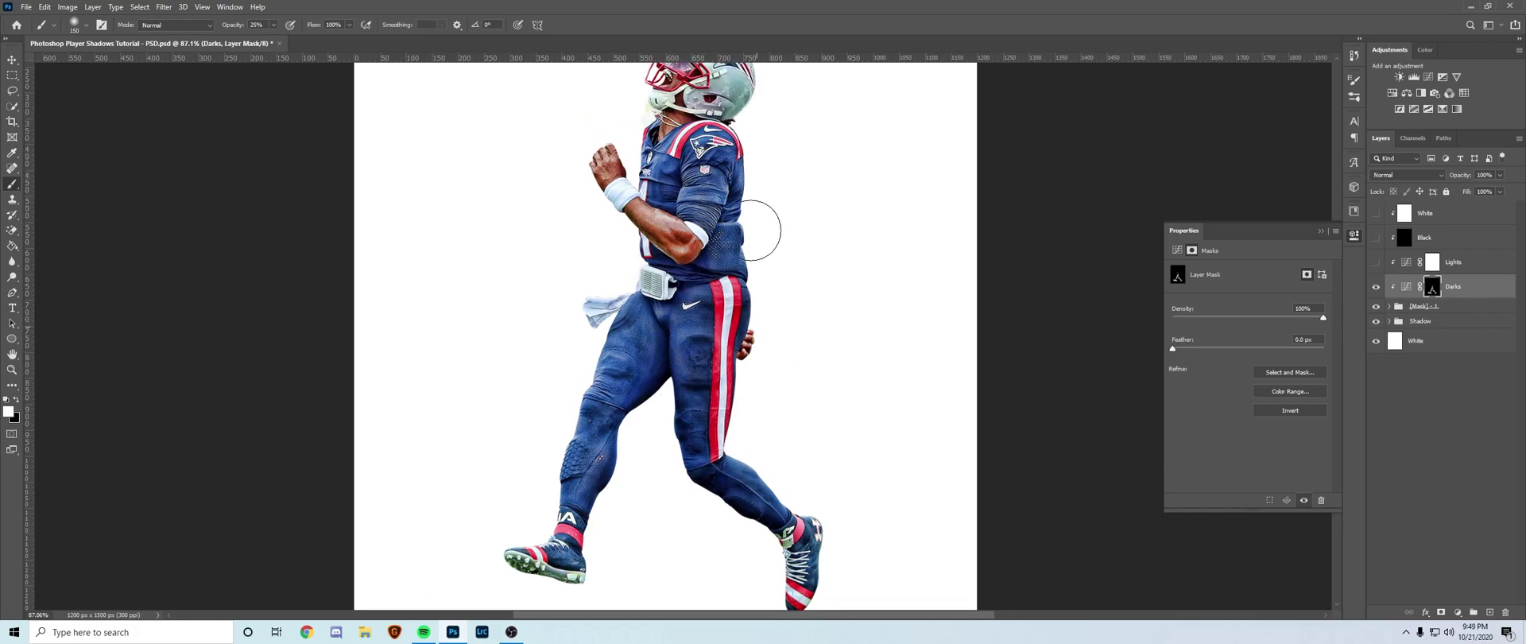
scroll(756, 218, "up", 2)
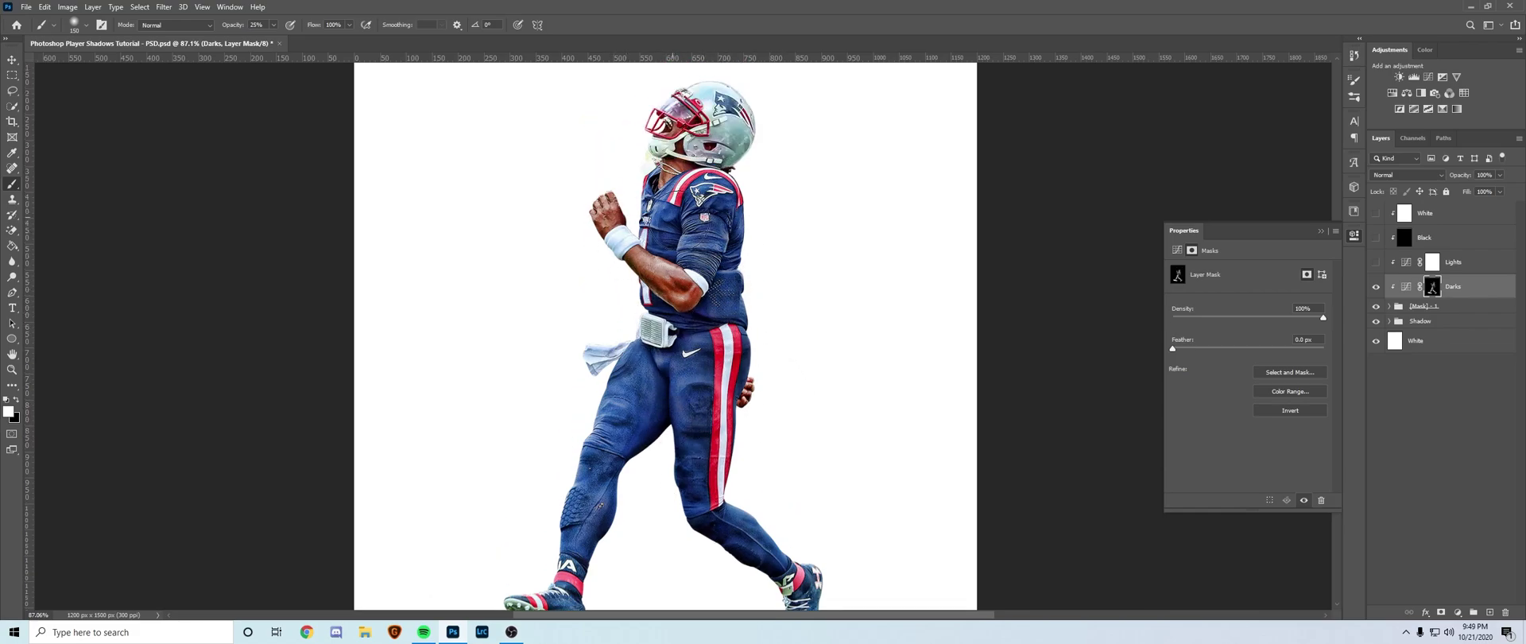
scroll(717, 179, "up", 2)
left_click_drag(720, 195, 746, 199)
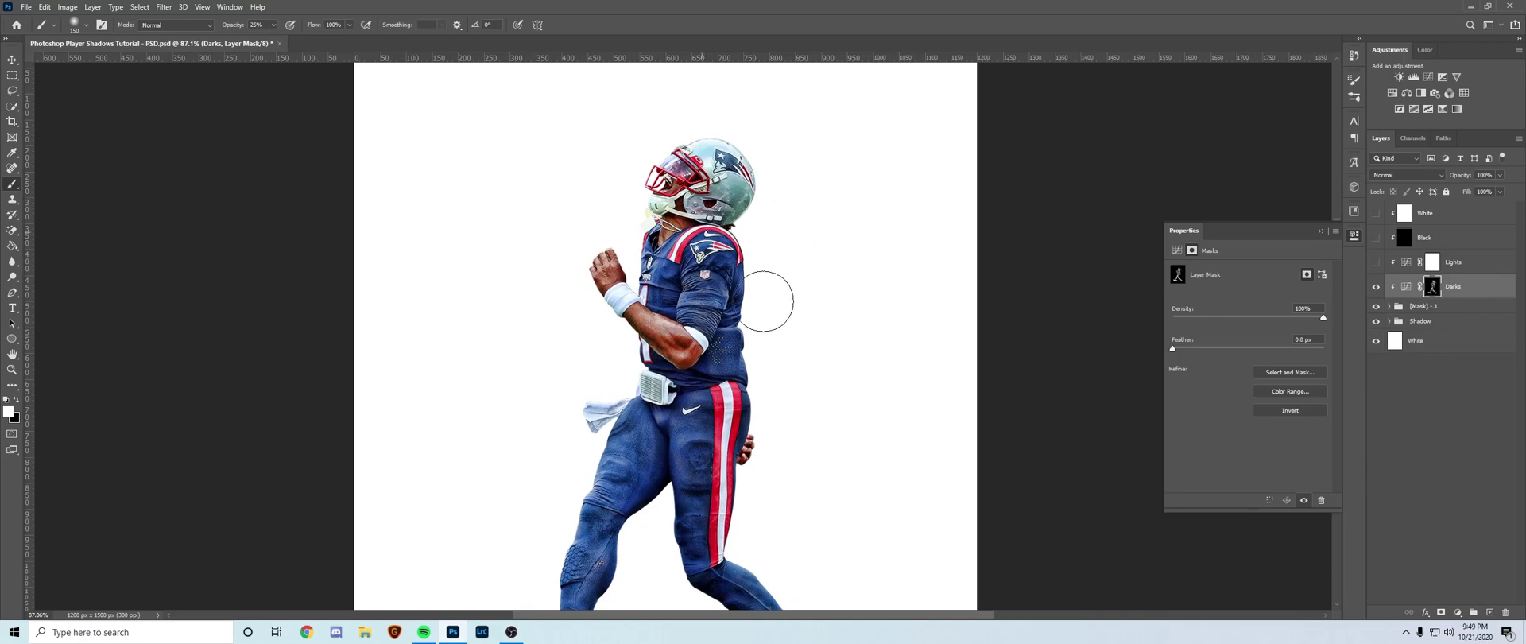
Invert the Lights mask to black and brush highlights along the helmet and raised hand at 20% opacity with a larger tip.
left_click(1432, 262)
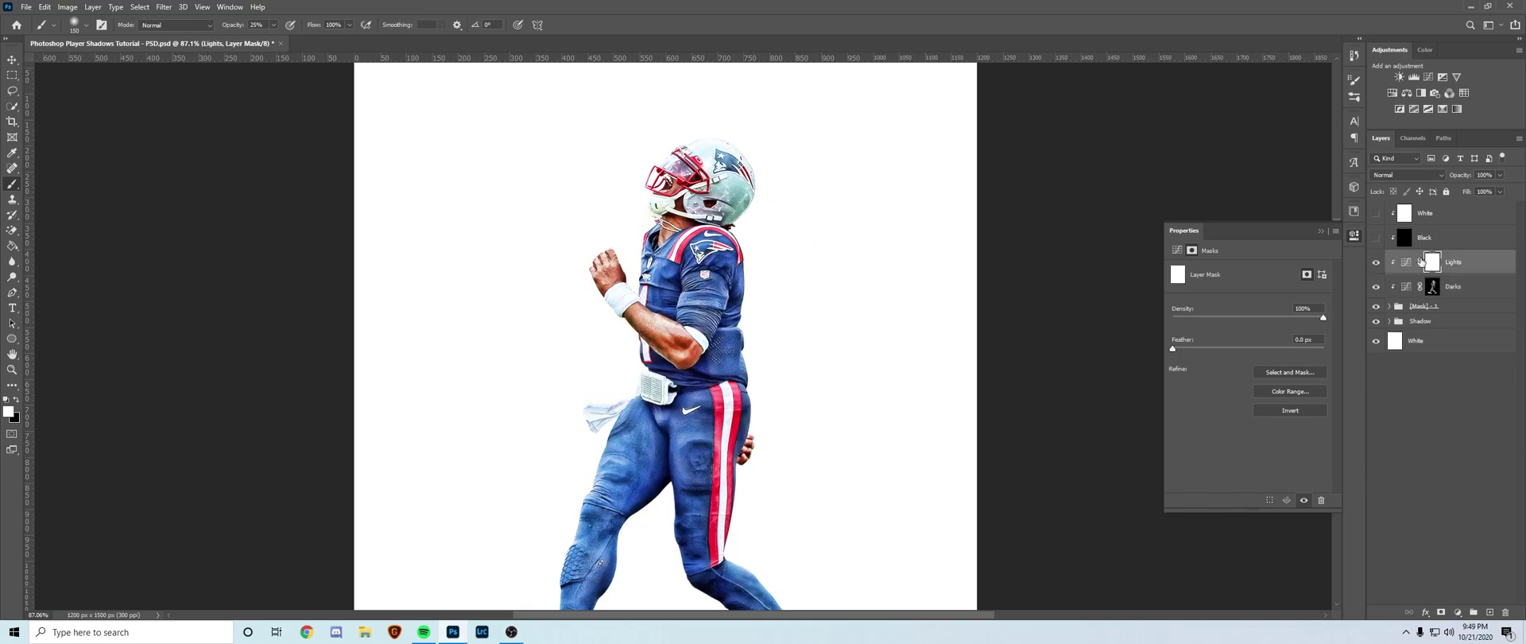
key("ctrl+i")
key("2")
key("bracketright")
key("bracketright")
key("bracketright")
key("bracketright")
mouse_move(702, 129)
left_mouse_down()
mouse_move(613, 207)
mouse_move(613, 254)
left_mouse_up()
Extend the Lights highlights over the player's torso and legs, lowering the brush opacity to 10%.
scroll(573, 307, "down", 4)
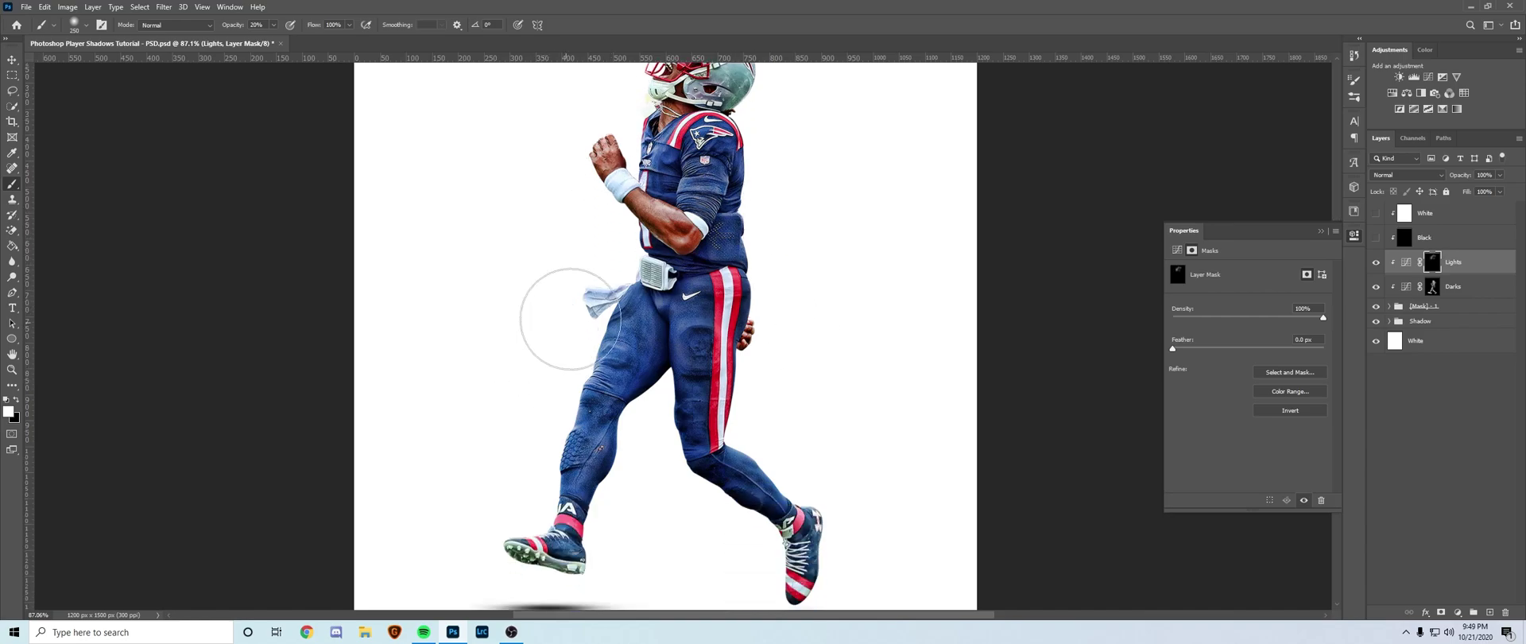
key("1")
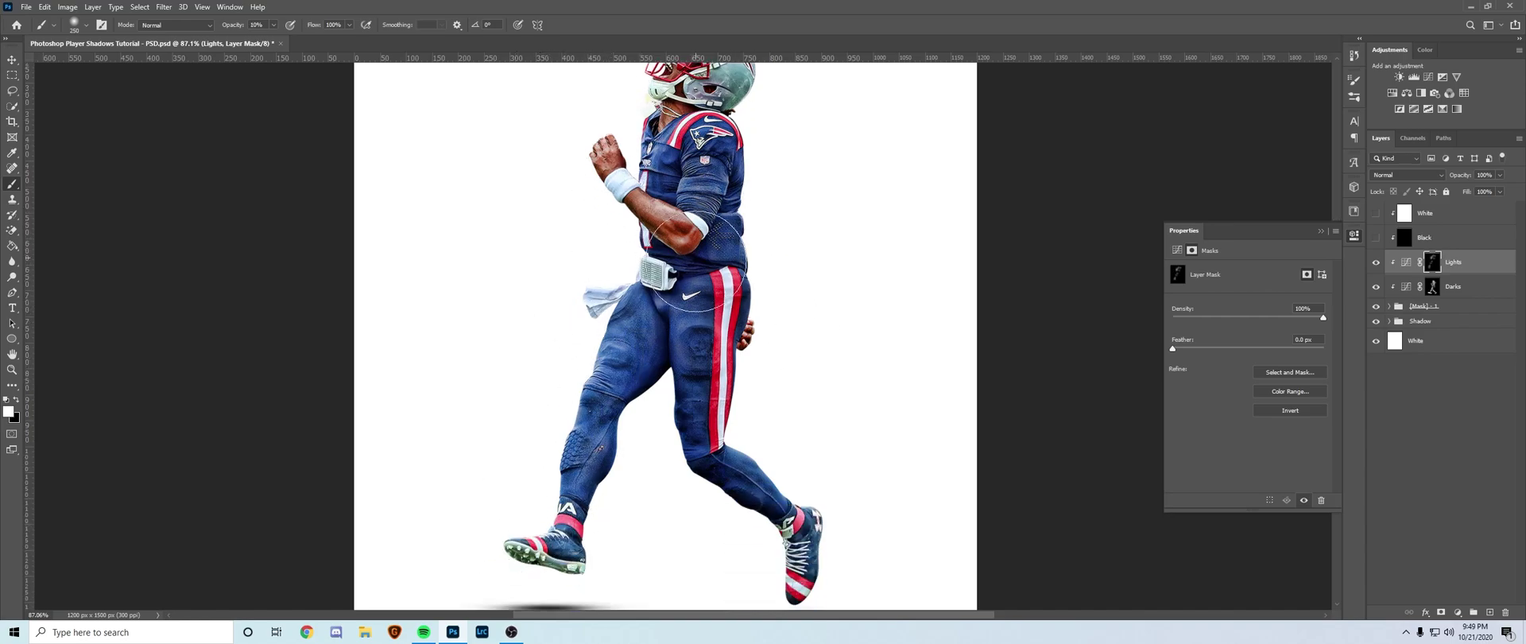
scroll(913, 522, "down", 2)
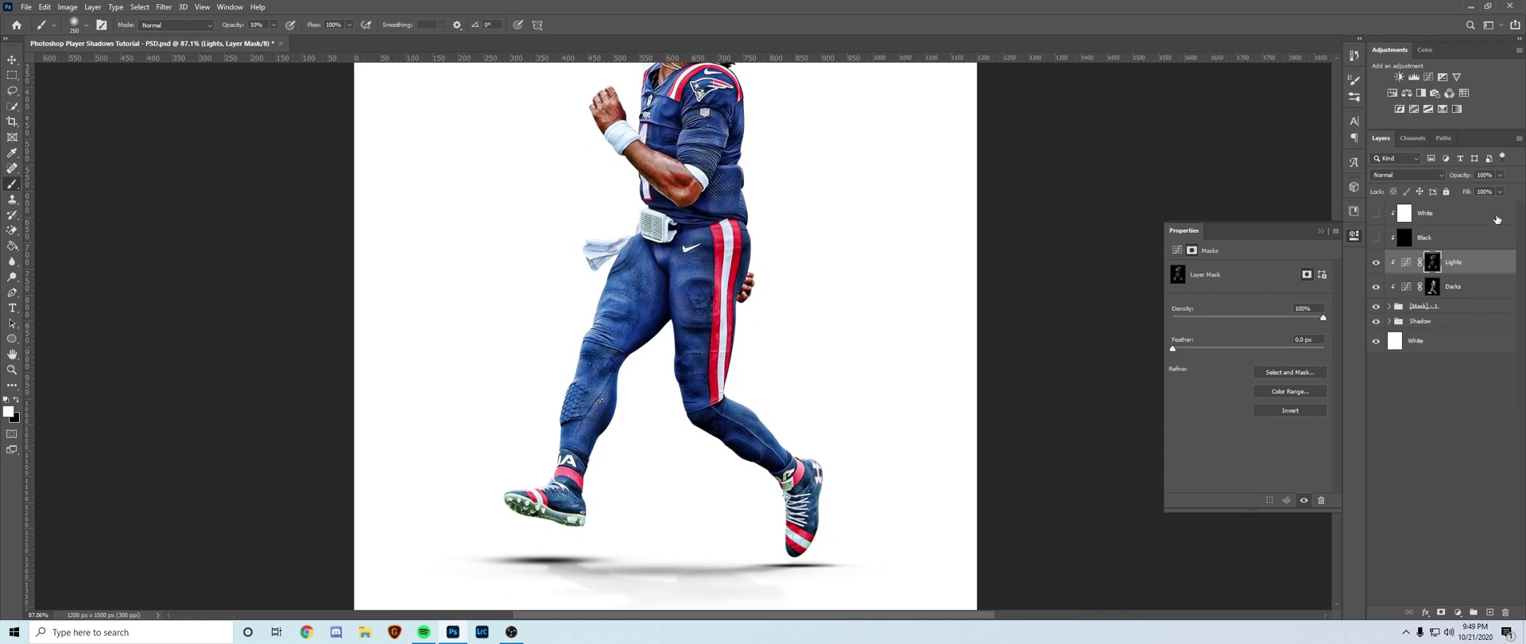
Show the Black layer and add a black layer mask that hides all of it.
left_click(1377, 237)
left_click(1425, 238)
left_click(1443, 611, "alt")
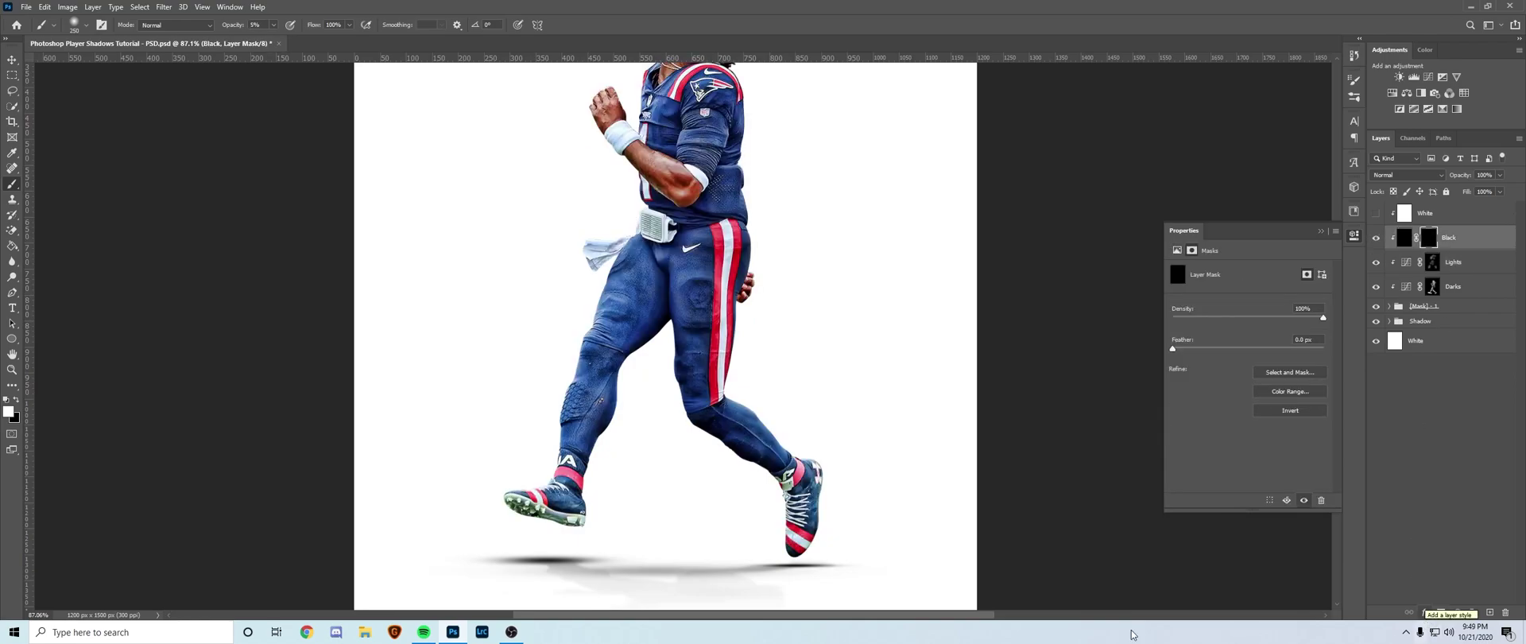
Brush white on the Black layer's mask at 10% opacity with a smaller tip to deepen the shading around both shoes.
key("1")
scroll(573, 415, "down", 1)
scroll(573, 416, "down", 4)
key("bracketleft")
key("bracketleft")
key("bracketleft")
key("bracketleft")
key("bracketleft")
key("bracketleft")
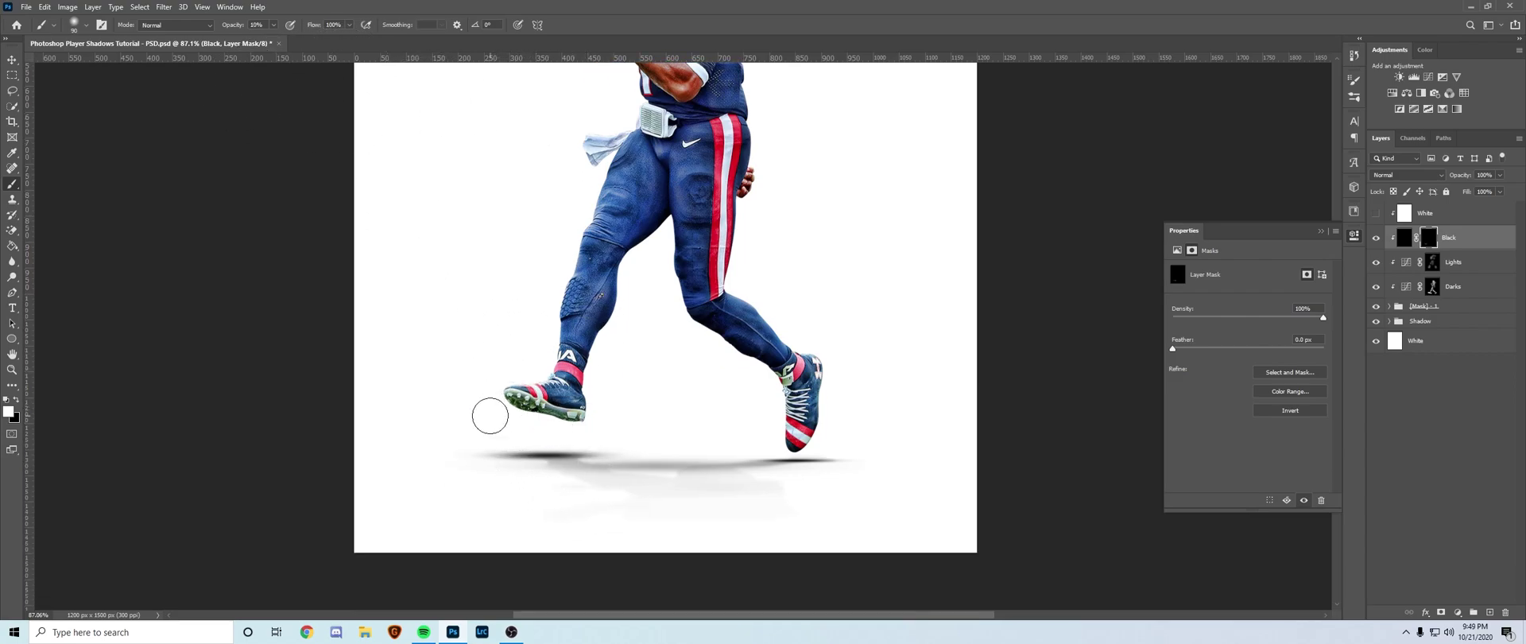
key("bracketright")
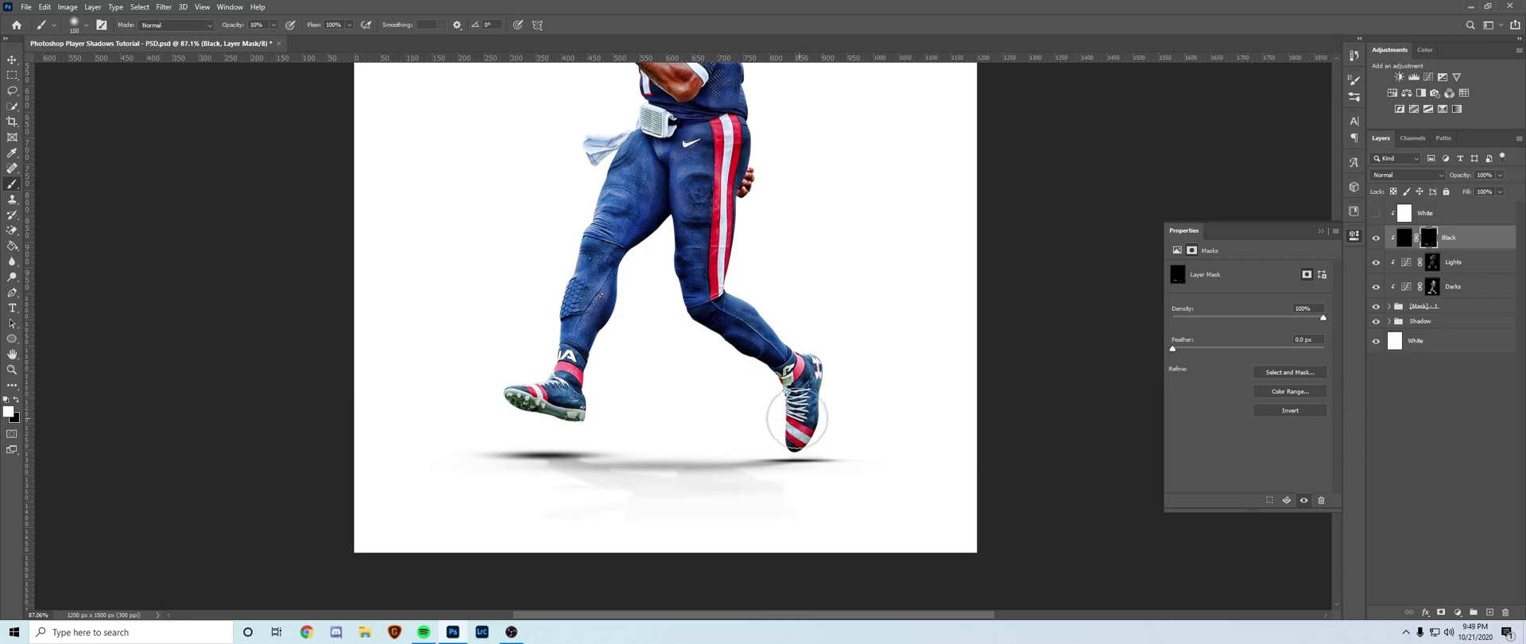
key("bracketright")
key("bracketright")
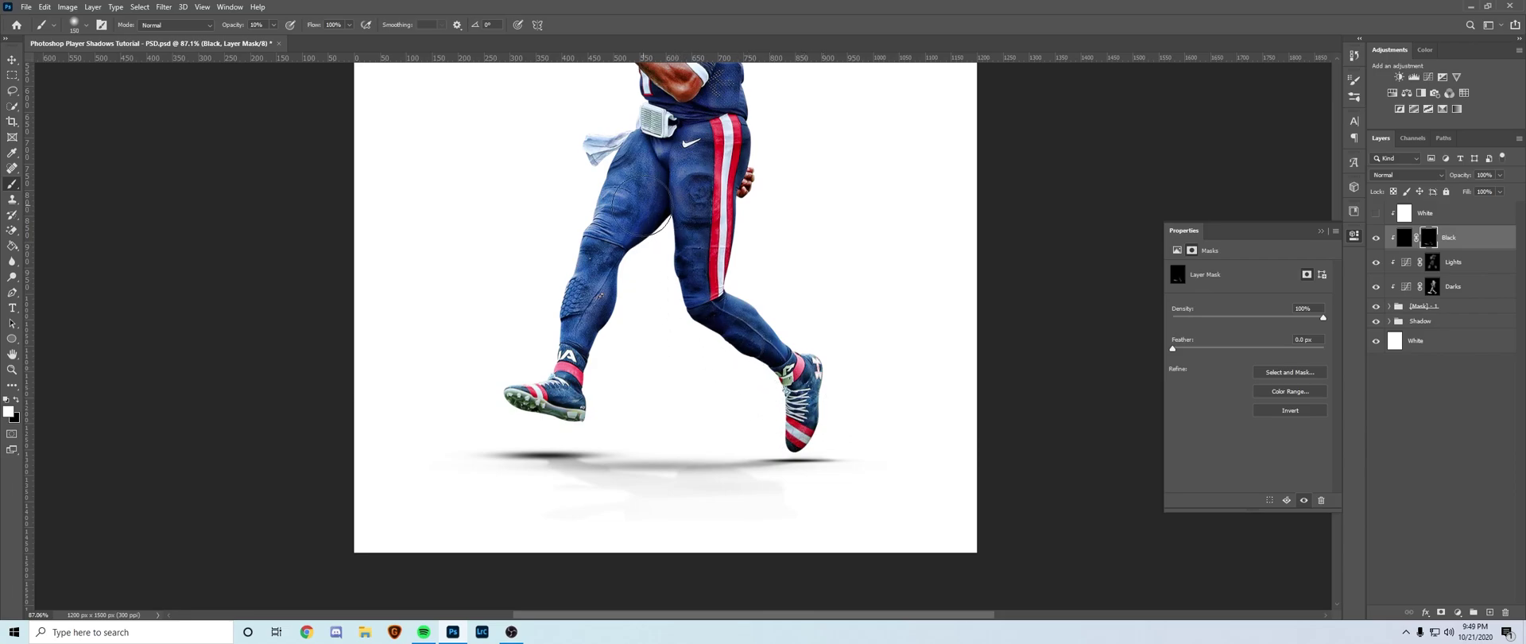
Lower the brush opacity to 5% and extend the Black mask shading up the player's body to the helmet.
scroll(628, 338, "up", 4)
key("0")
key("5")
scroll(632, 336, "up", 3)
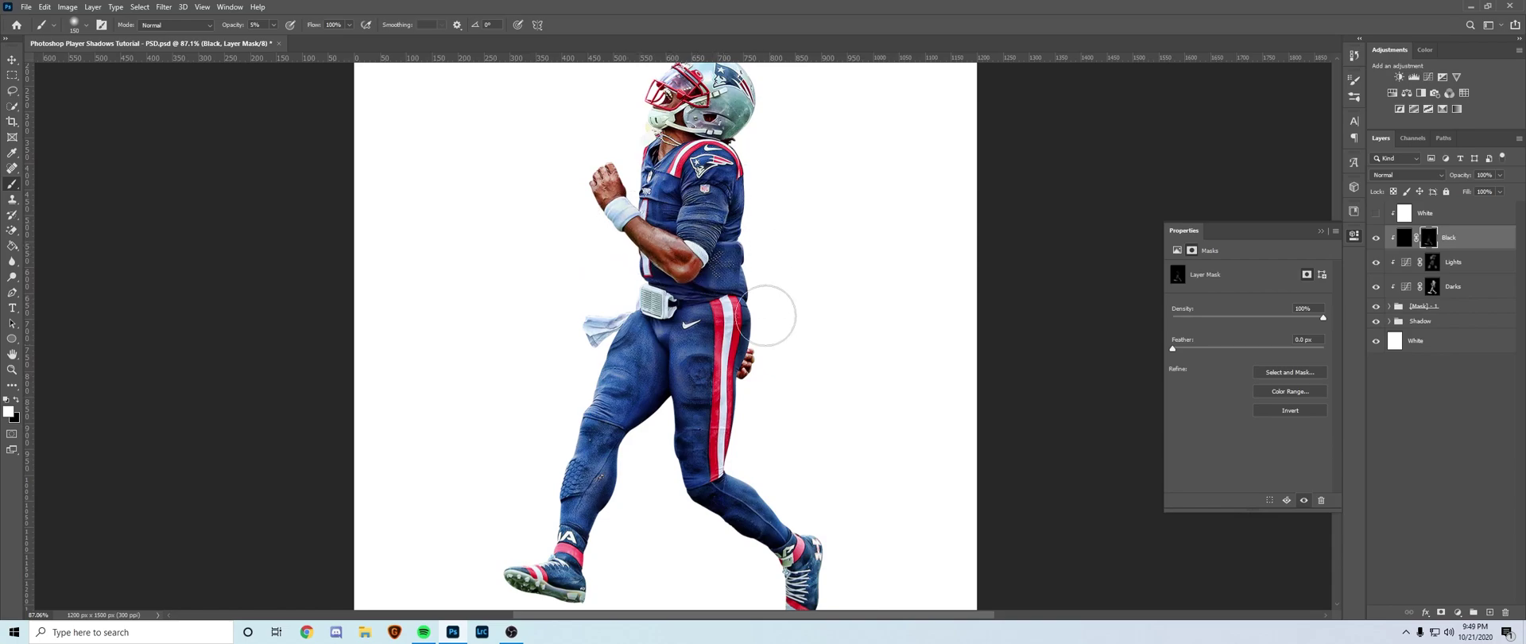
scroll(744, 111, "up", 2)
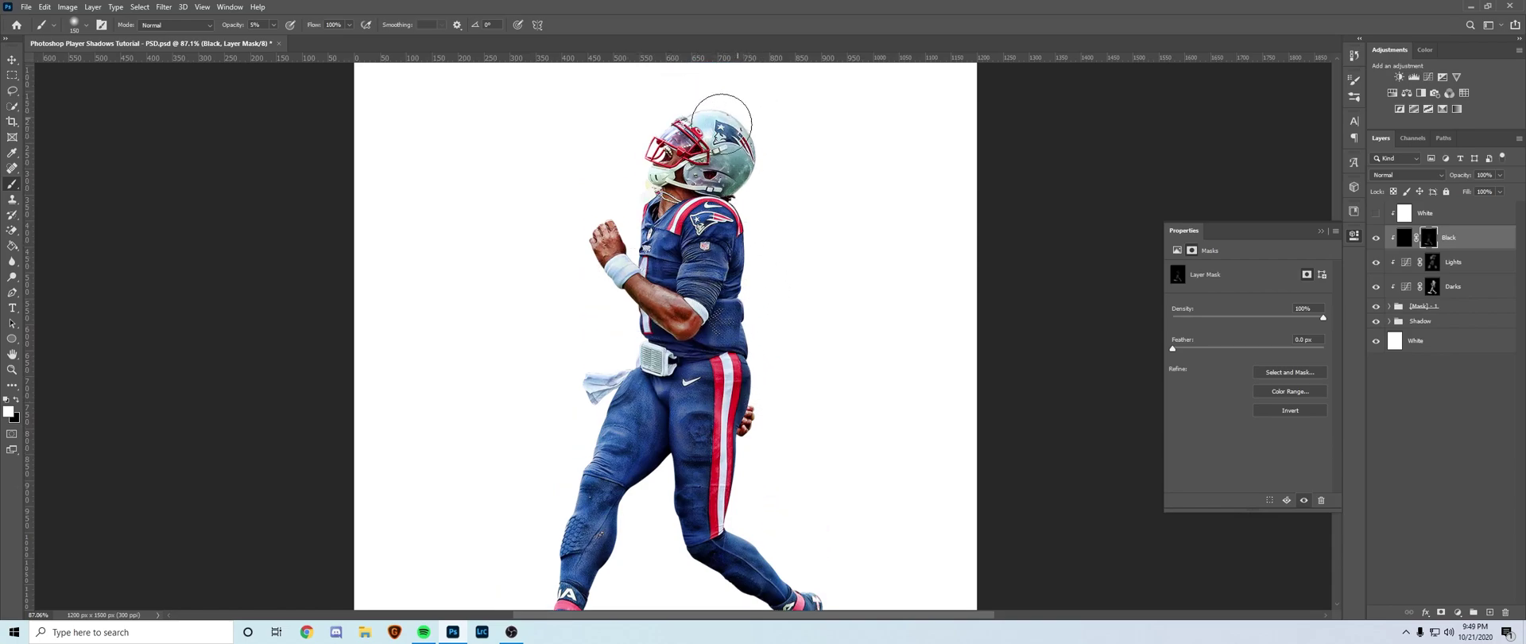
Show the White layer, add a layer mask to it and invert the mask to black.
left_click(1375, 215)
left_click(1431, 213)
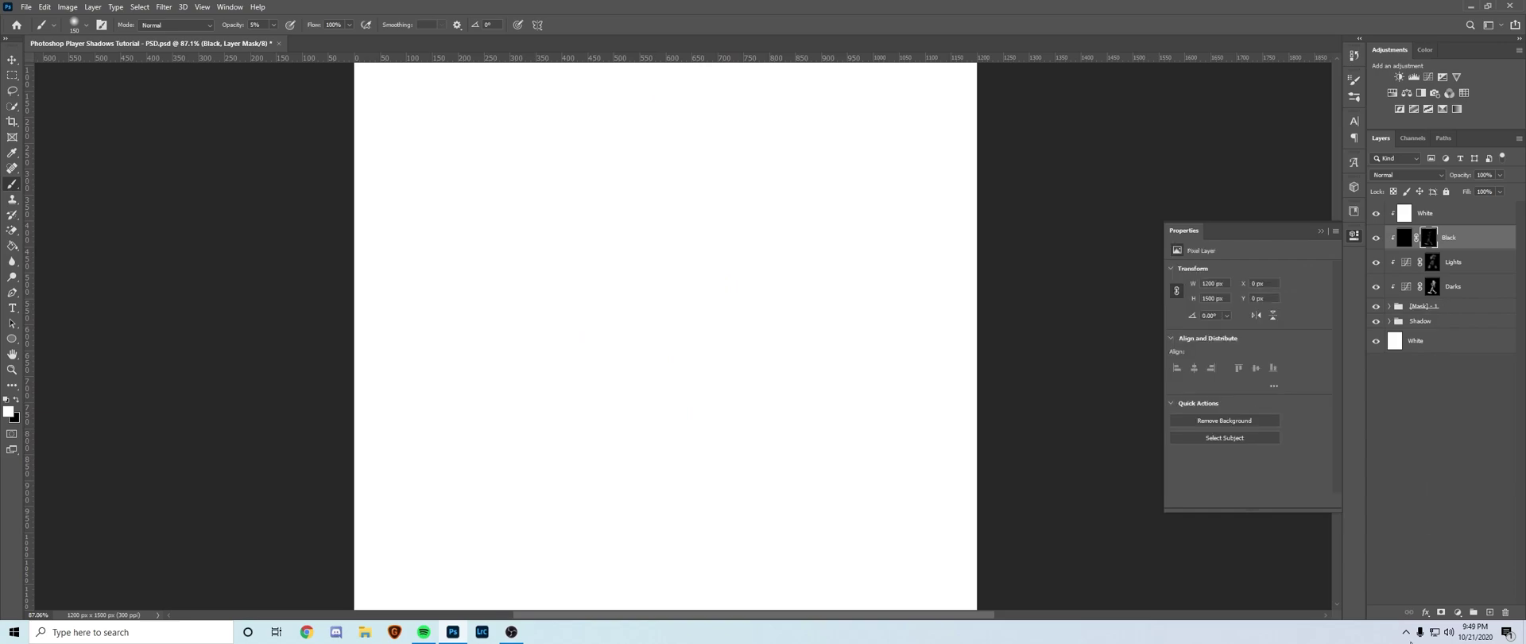
left_click(1440, 612)
key("ctrl+i")
Brush the White layer's mask at 5% opacity to add faint highlights from the player's upper body down to the shoes.
key("0")
key("0")
key("5")
scroll(658, 178, "up", 1)
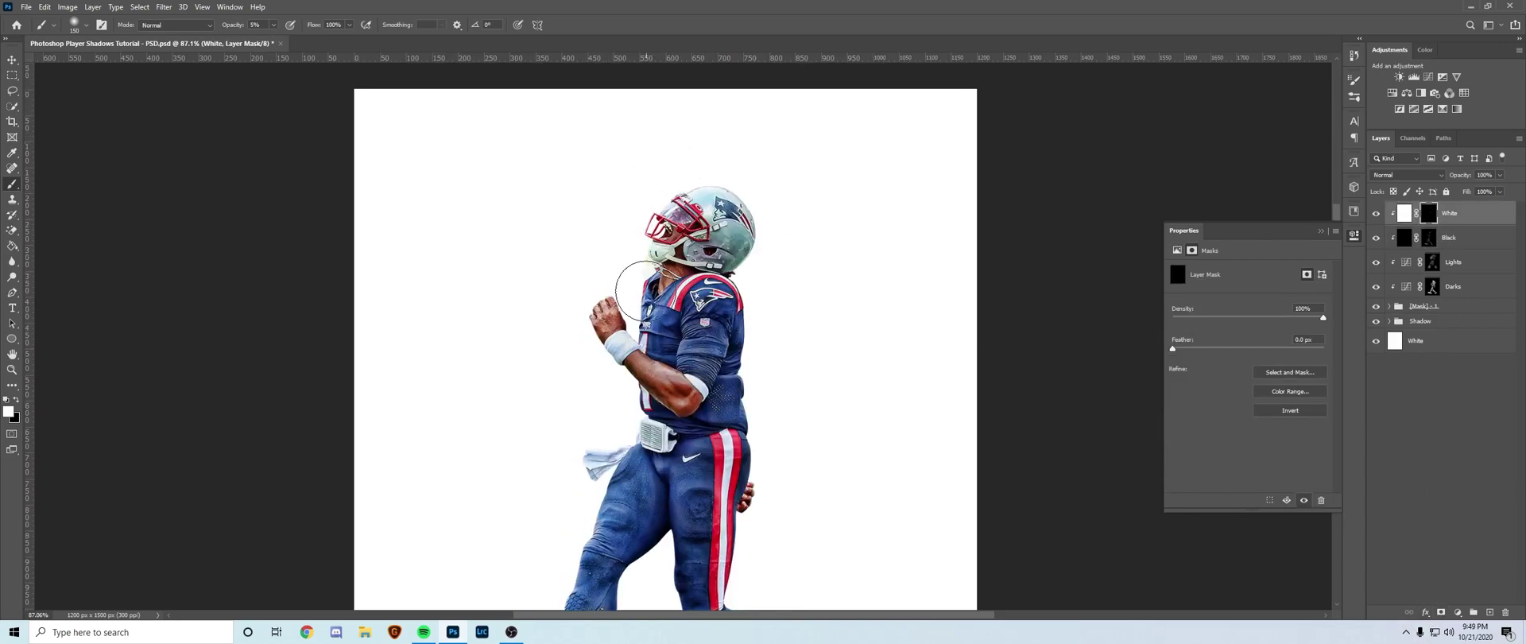
scroll(628, 271, "down", 2)
scroll(585, 227, "down", 2)
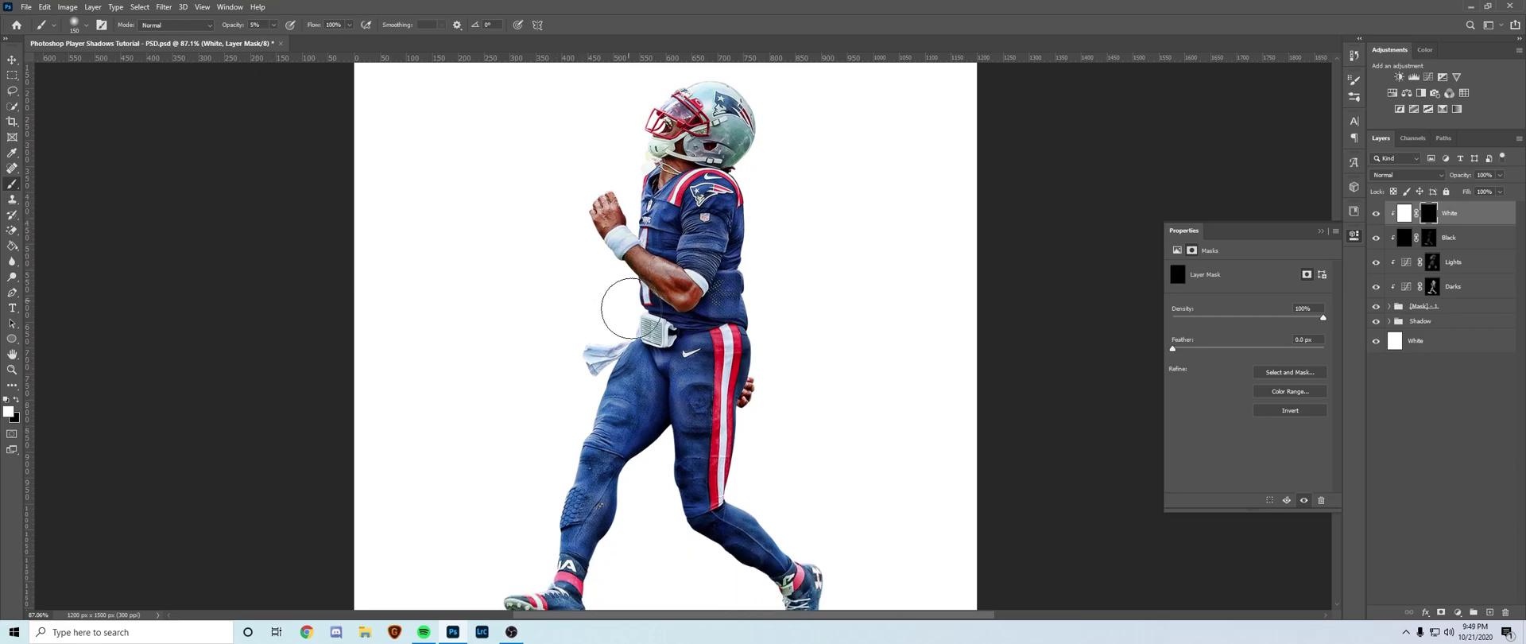
scroll(699, 341, "down", 2)
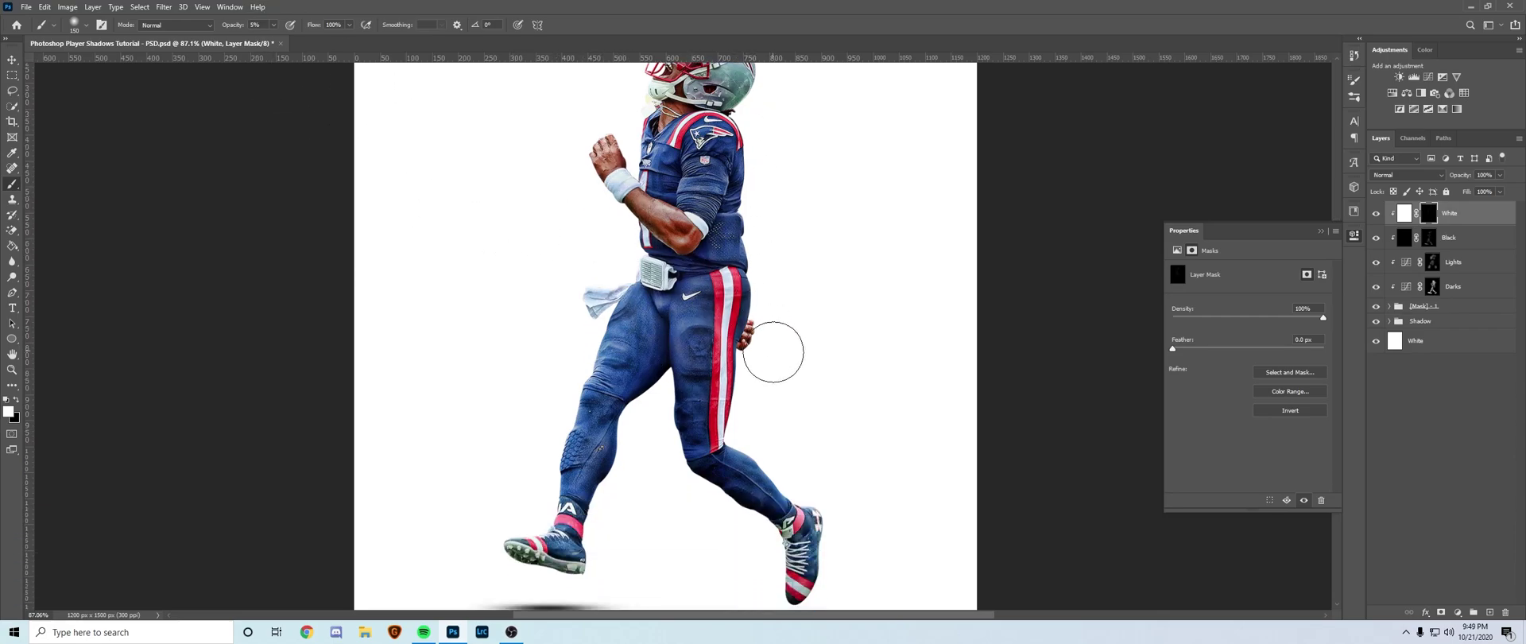
scroll(776, 353, "down", 2)
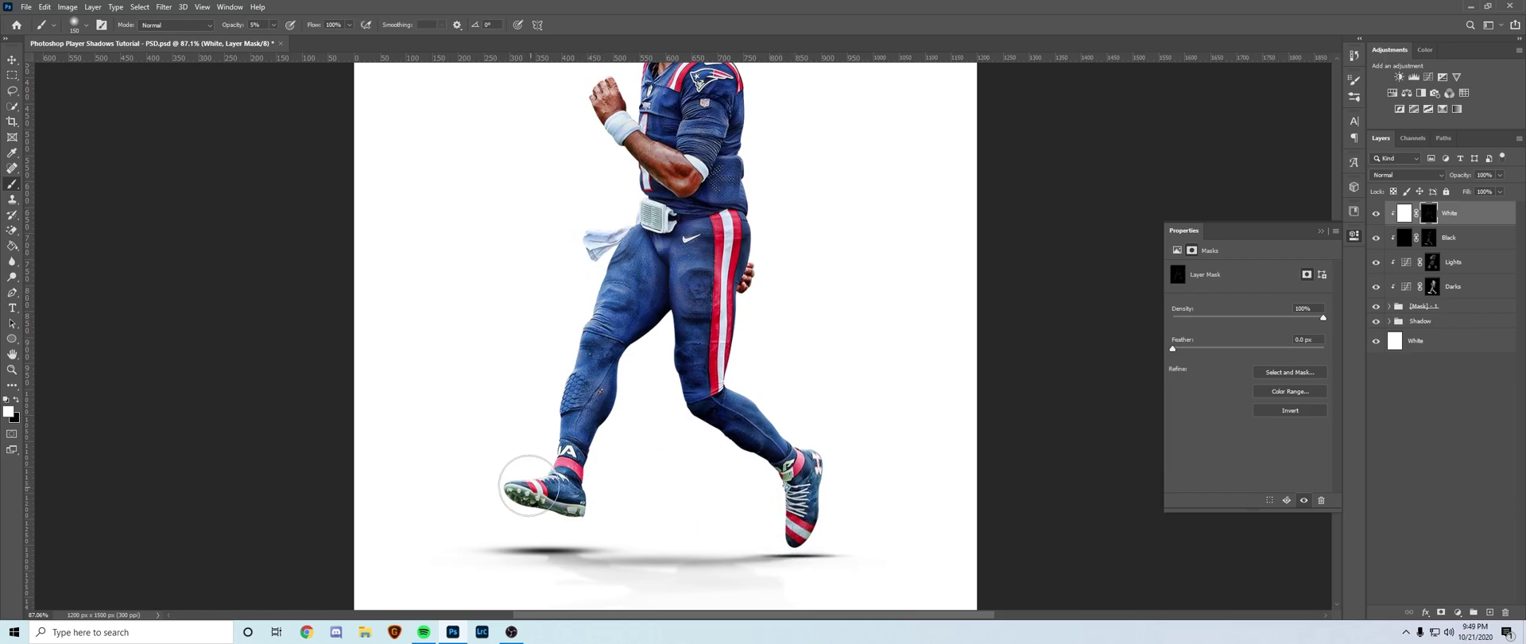
Lower the White and Black layers' opacity to 77% and compare the player with and without the four shading layers.
left_click(1455, 236, "shift")
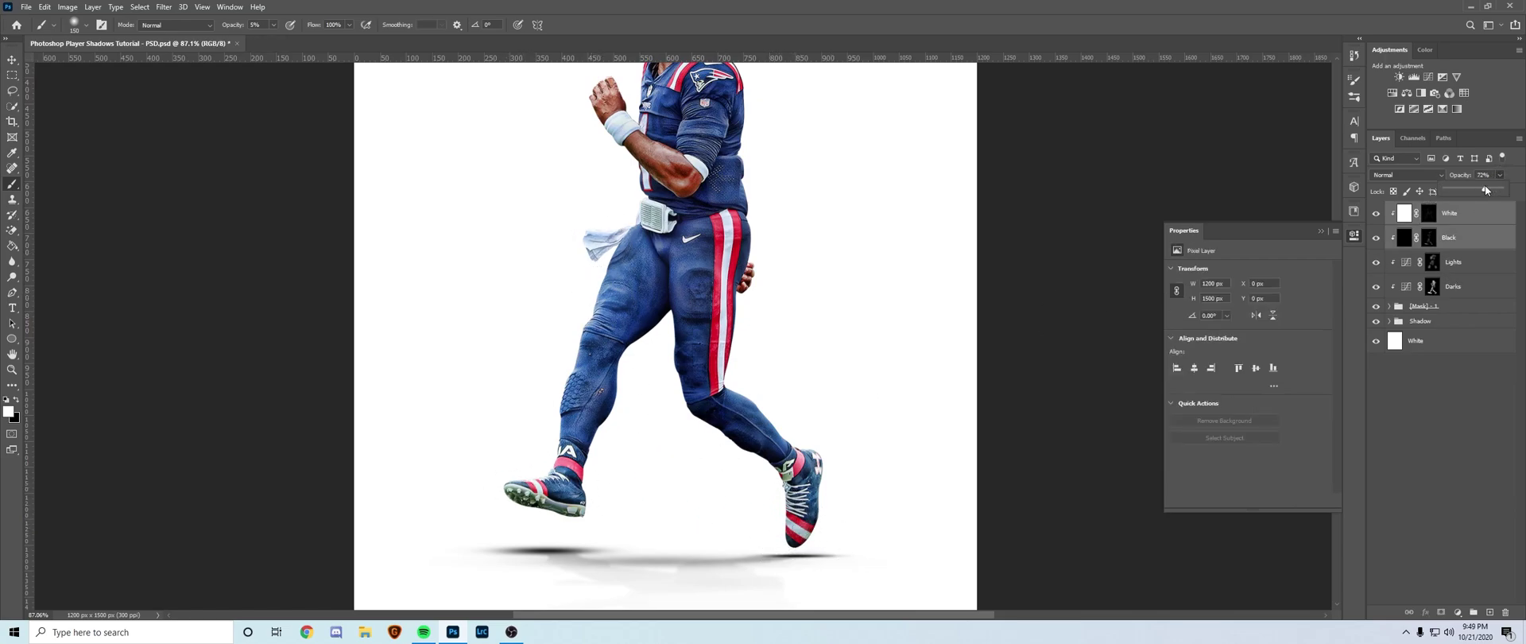
left_click_drag(1487, 191, 1490, 191)
key("z")
left_click_drag(963, 191, 791, 205)
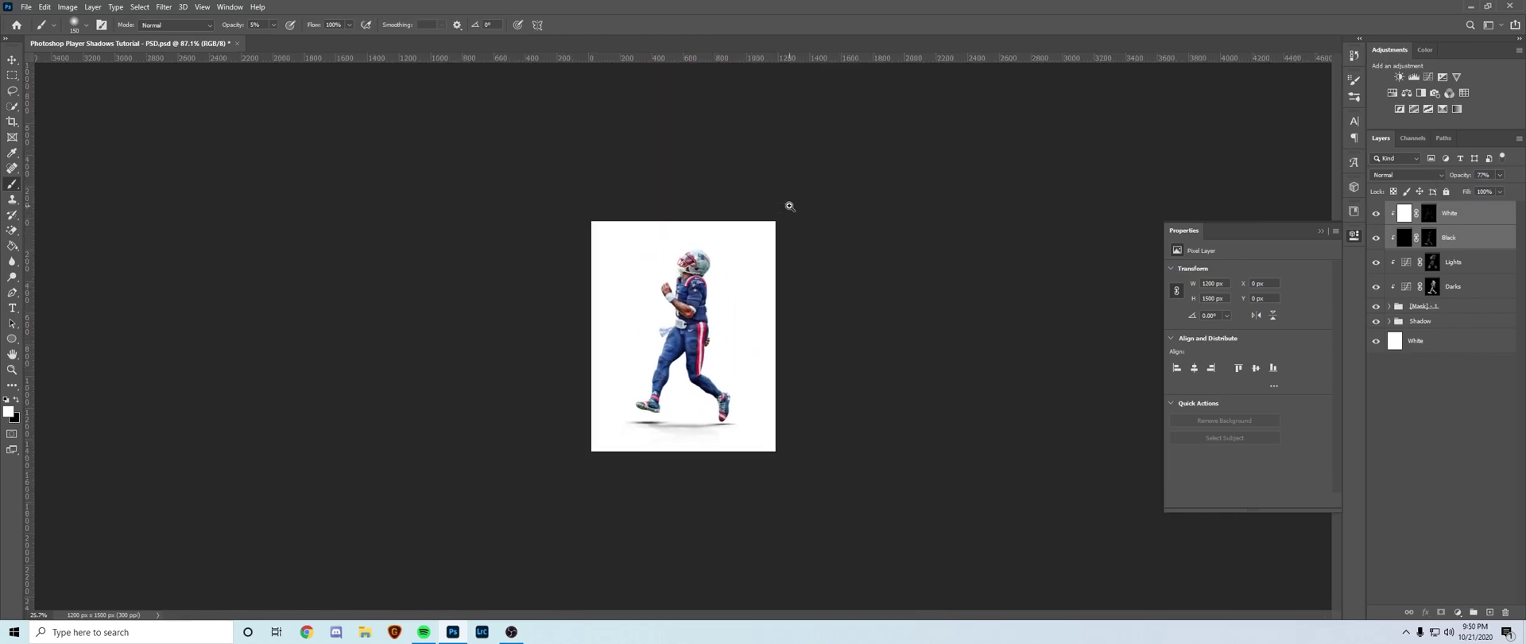
left_click(791, 206)
left_click(791, 206)
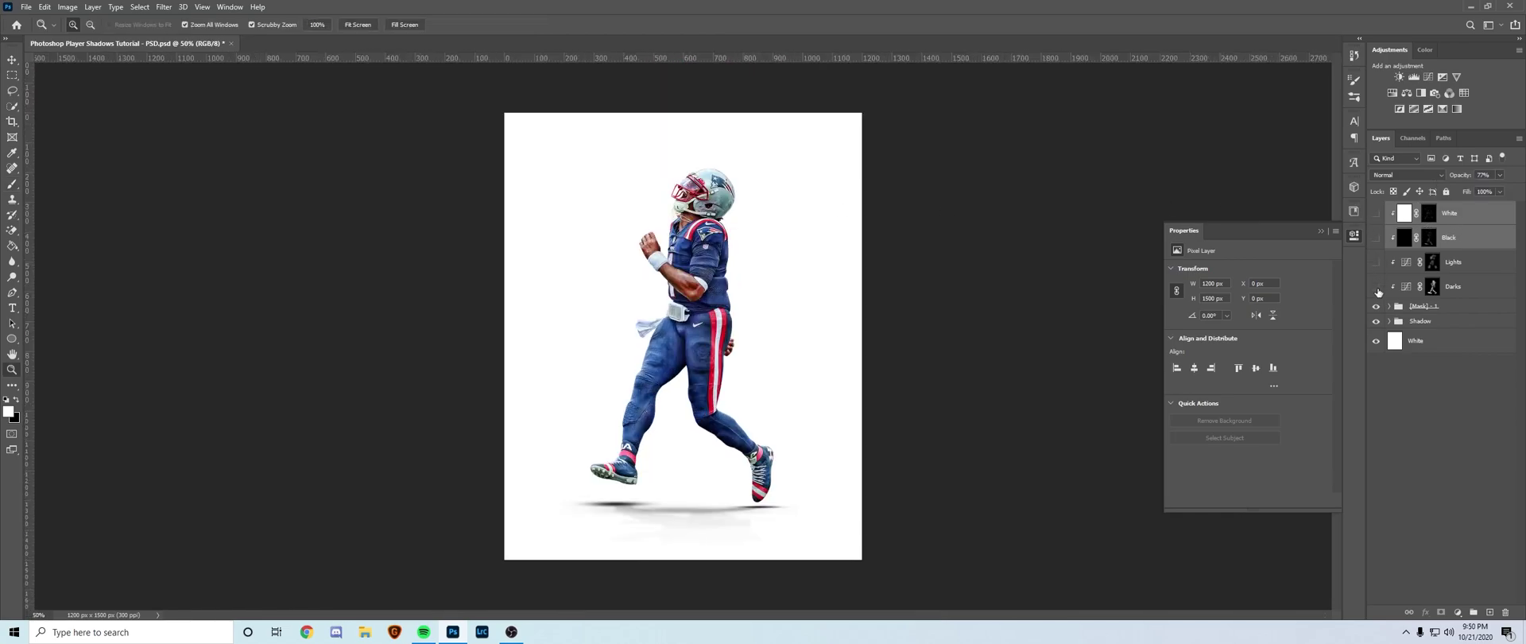
left_click_drag(1377, 289, 1375, 173)
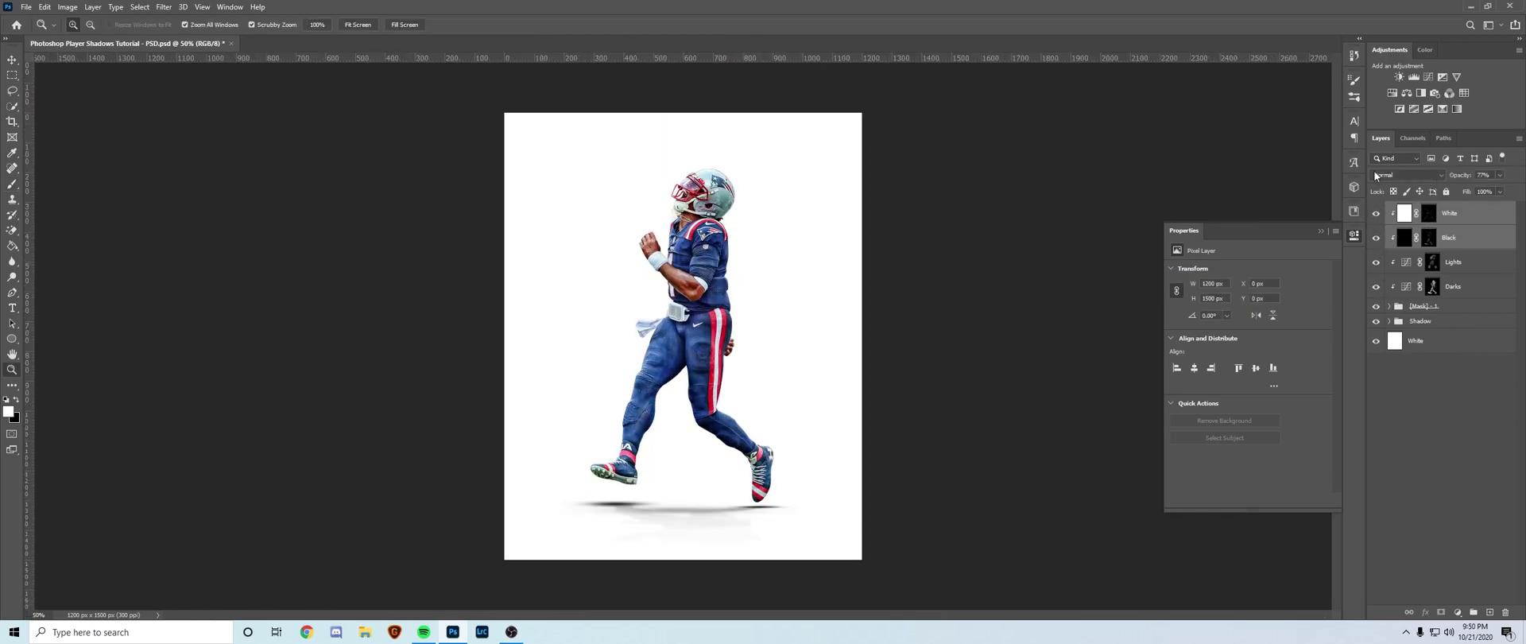
Create a merged copy of the player group and its four shading layers, name it CRF, and make it a clipping mask.
left_click(1447, 309, "shift")
right_click(1451, 305)
left_click(1366, 467)
type("CRF")
key("Return")
right_click(1461, 221)
left_click(1348, 344)
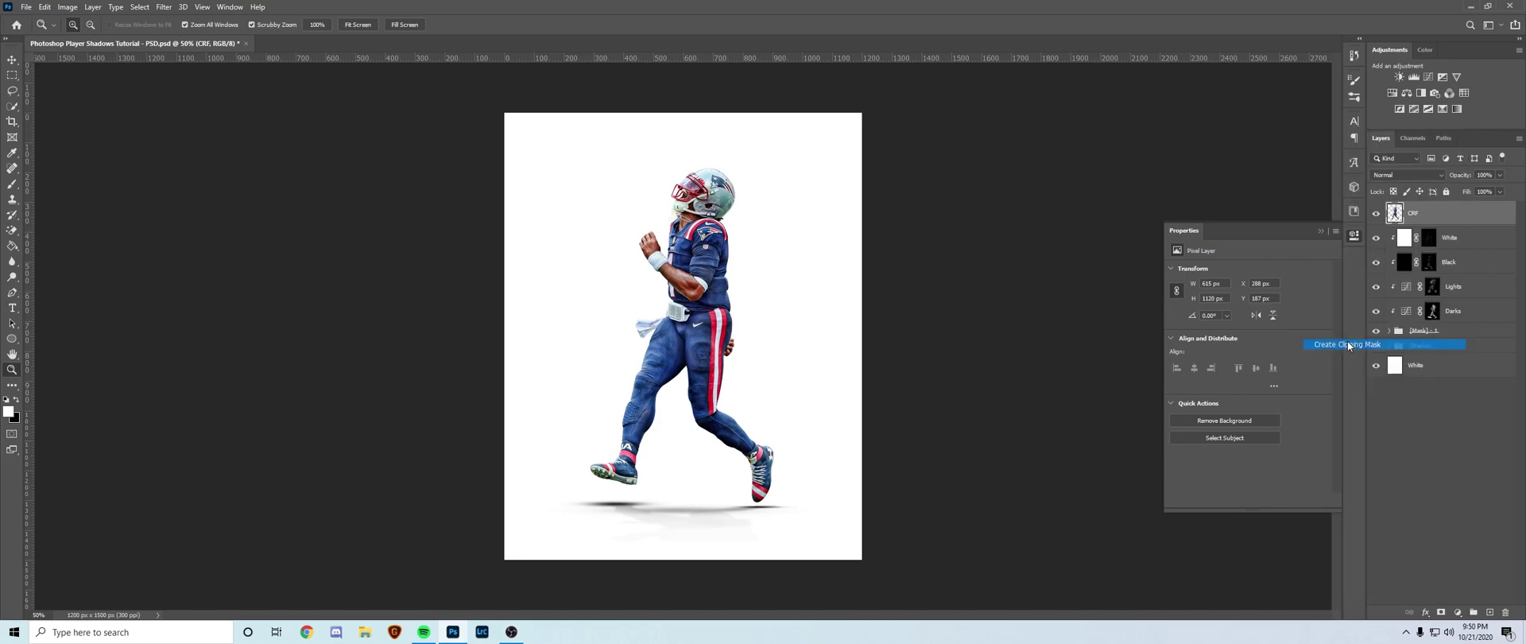
Apply the Camera Raw Filter to CRF with exposure slightly raised, contrast +16, highlights +10, shadows +7, whites +16, blacks -29, texture +14 and clarity +20.
left_click(170, 6)
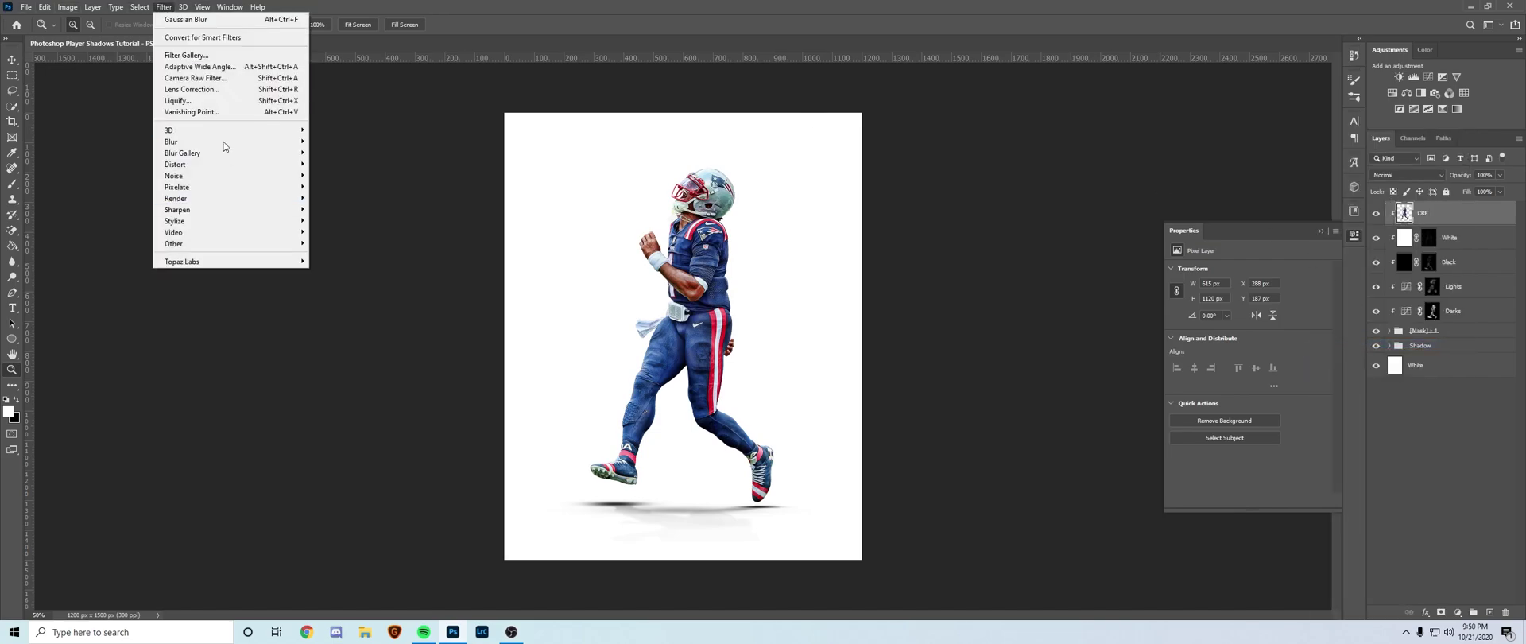
left_click(216, 77)
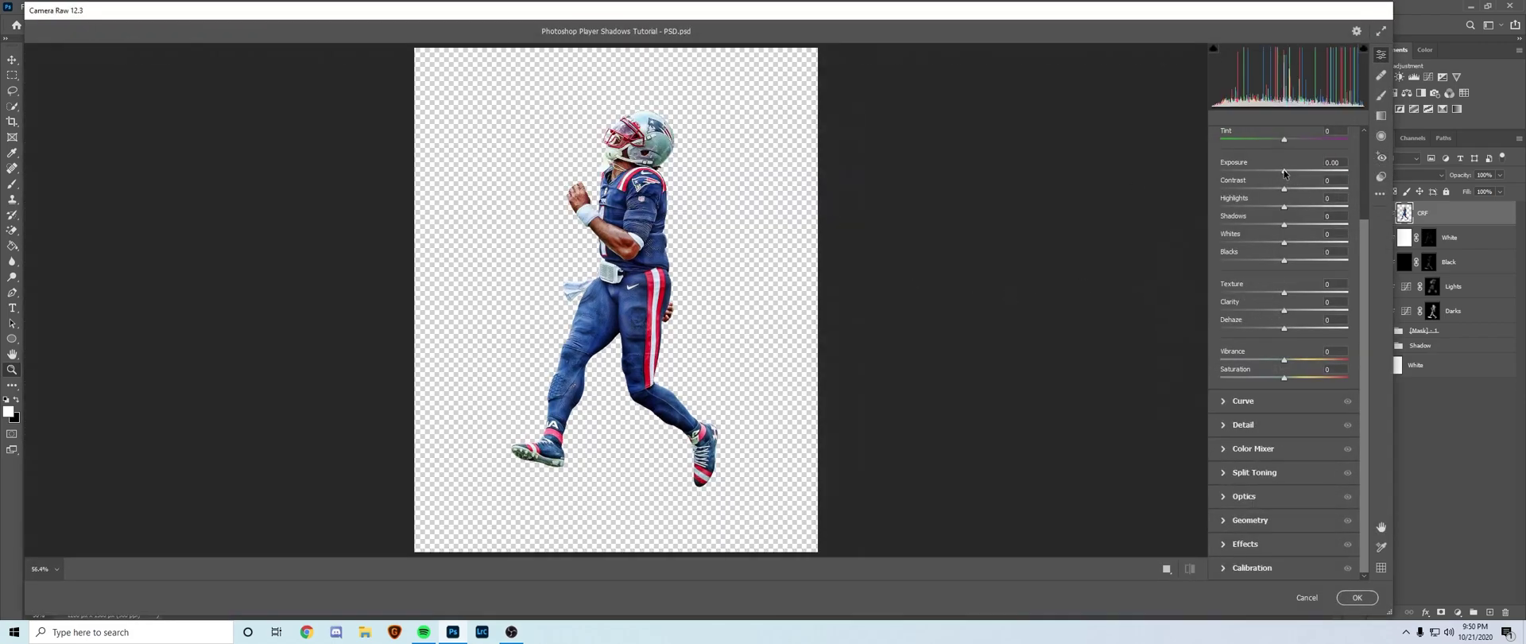
left_click(1285, 173)
mouse_move(1284, 187)
left_mouse_down()
mouse_move(1301, 189)
mouse_move(1294, 208)
left_mouse_up()
left_click_drag(1285, 206, 1296, 328)
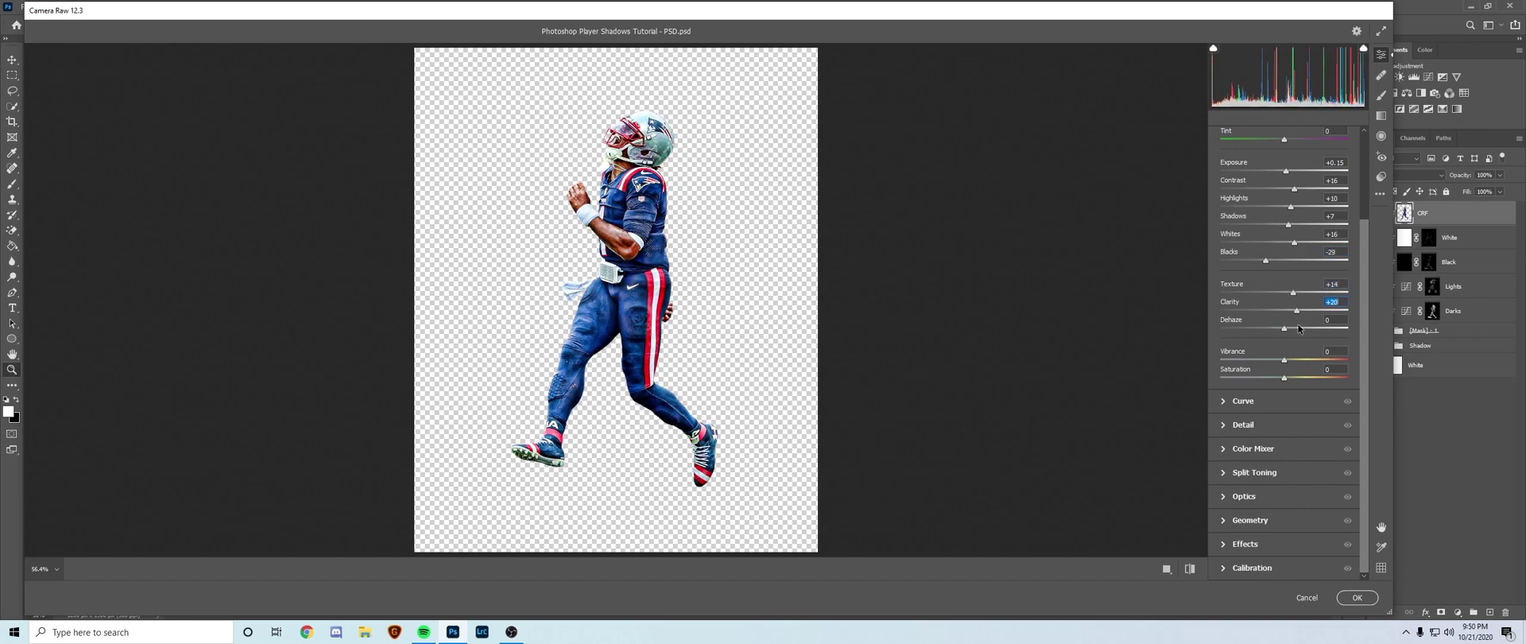
left_click(1357, 597)
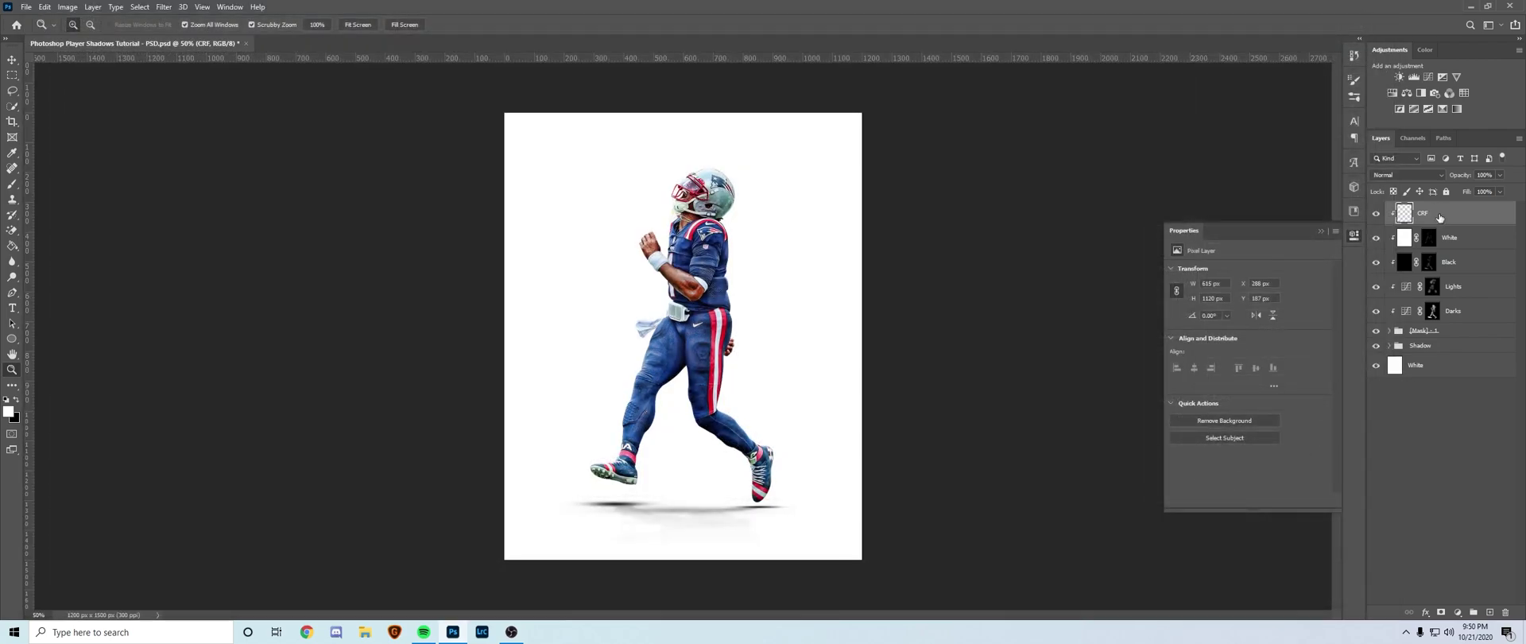
Reduce the CRF layer to 68% opacity and 83% fill, and toggle layer visibility to compare the retouched player with the original.
key("ctrl+minus")
key("ctrl+plus")
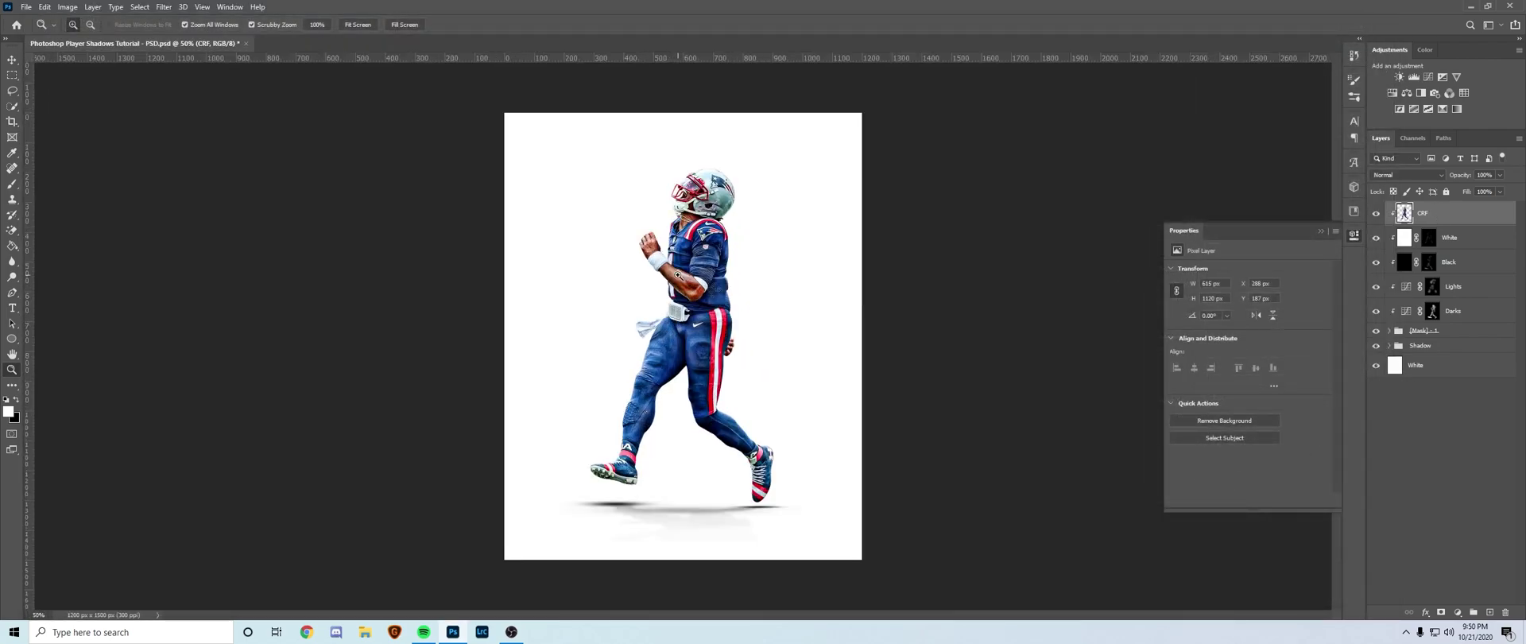
left_click(678, 275)
left_click_drag(705, 280, 754, 280)
left_click_drag(702, 167, 628, 170)
left_click_drag(1500, 192, 1493, 209)
left_click(1373, 214)
left_click(1373, 213)
left_click_drag(1372, 261, 1381, 350)
left_click(12, 60)
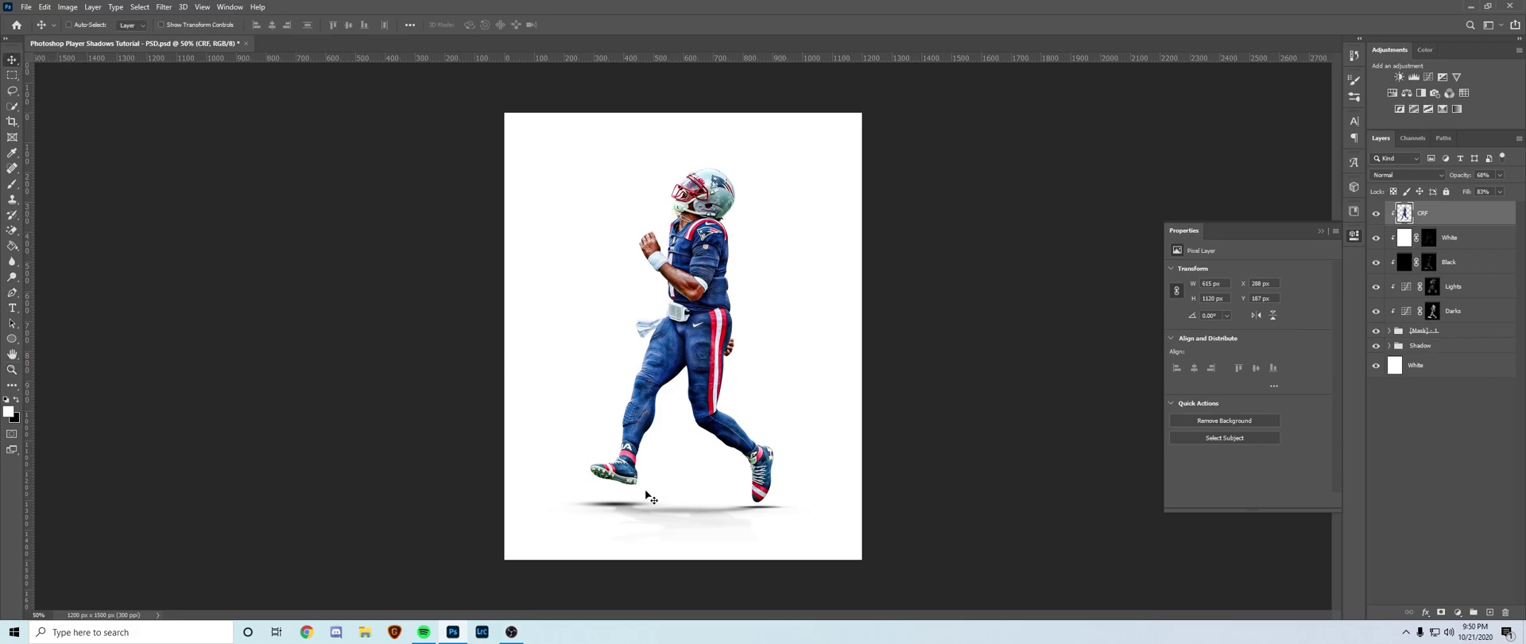